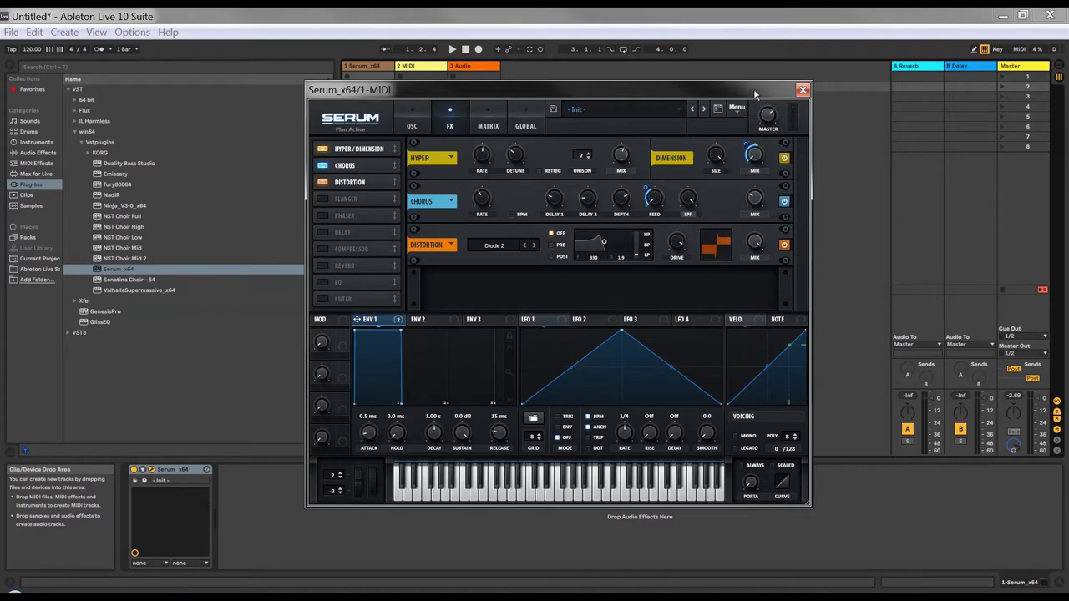
# Move the first track's Serum window aside and close it
pyautogui.moveTo(751, 88); pyautogui.dragTo(649, 89)
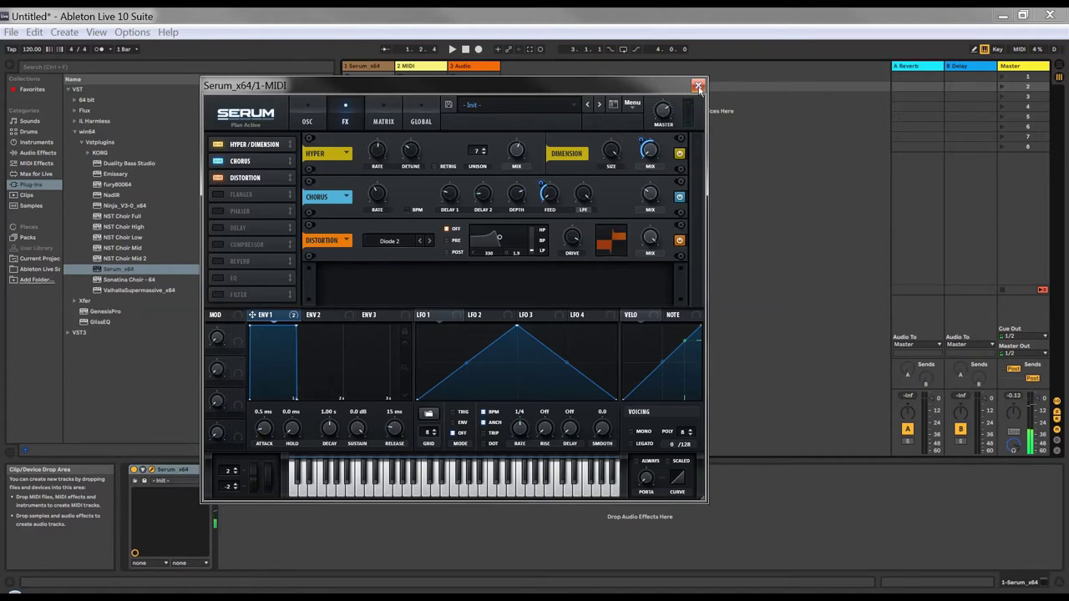
pyautogui.click(699, 87)
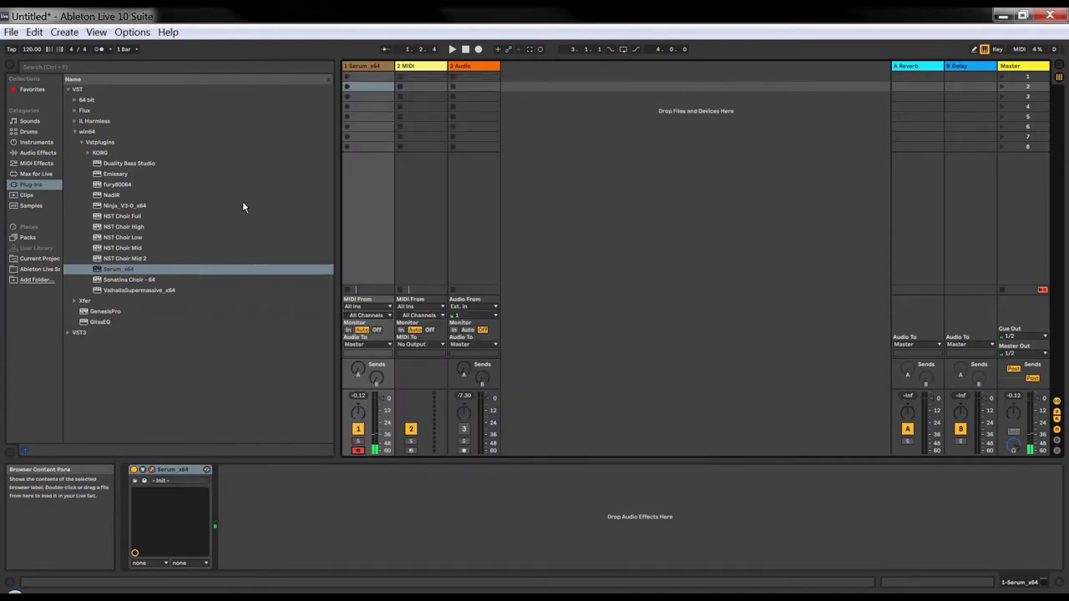
# Load Serum_x64 onto MIDI track 2, set oscillator A unison to 15, and test a note
pyautogui.click(116, 271)
pyautogui.moveTo(432, 95); pyautogui.dragTo(431, 95)
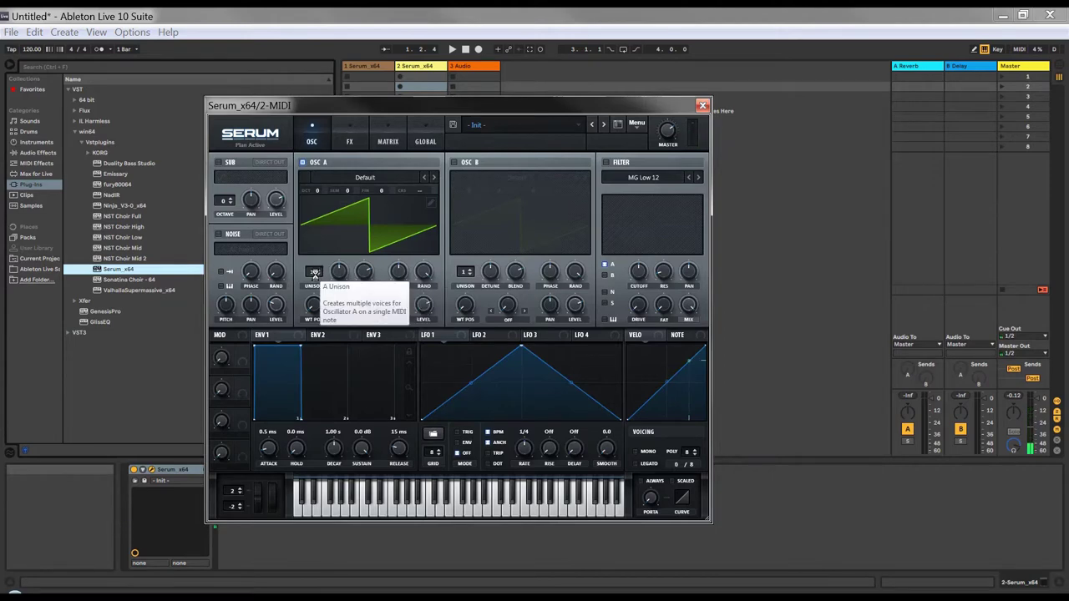
pyautogui.moveTo(315, 271); pyautogui.dragTo(336, 165)
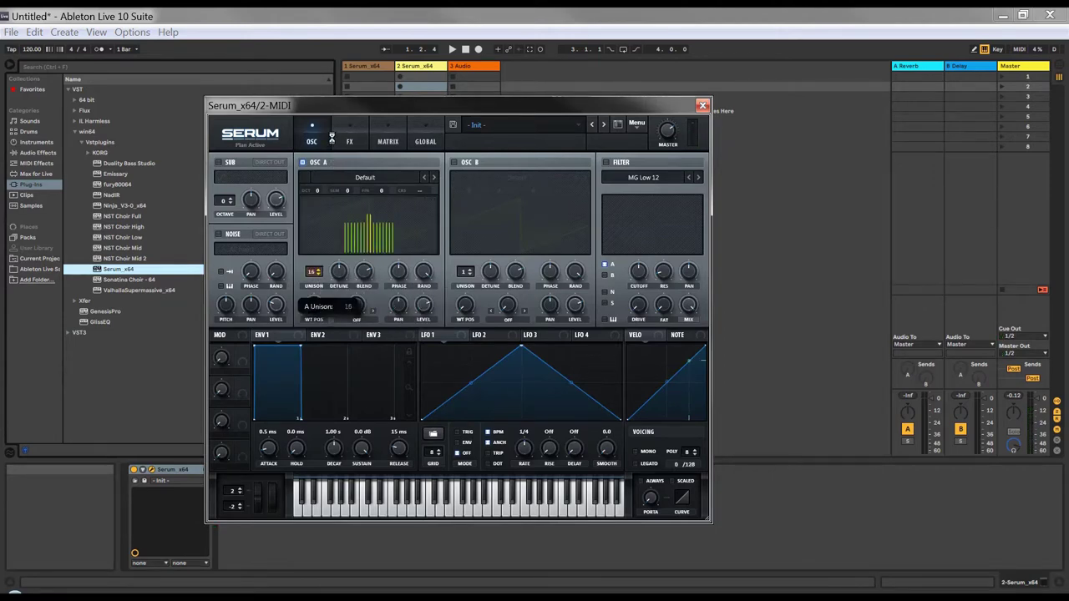
pyautogui.click(311, 272)
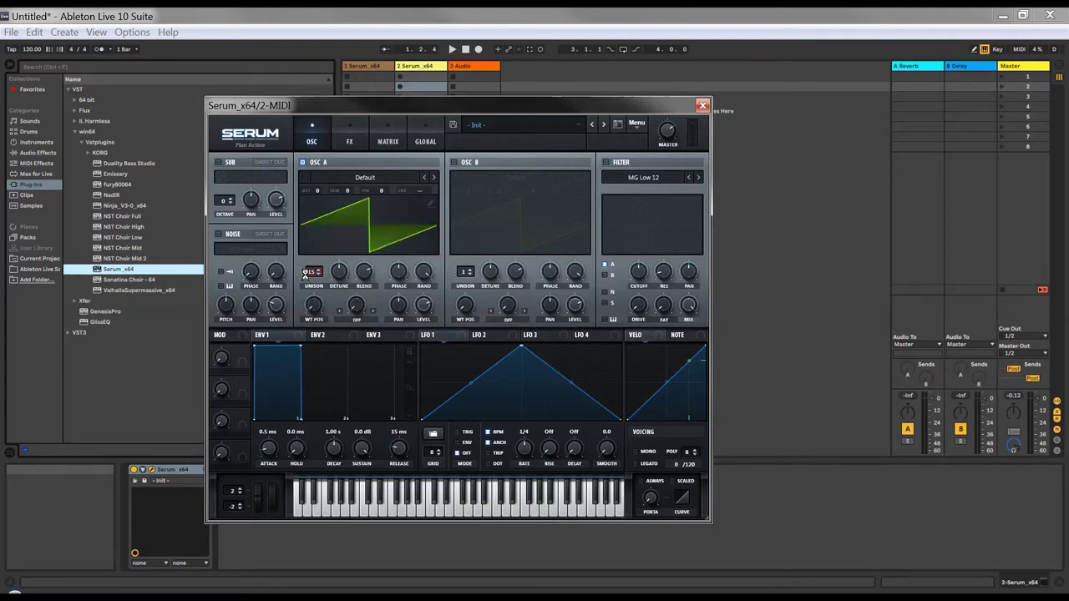
pyautogui.press('a')
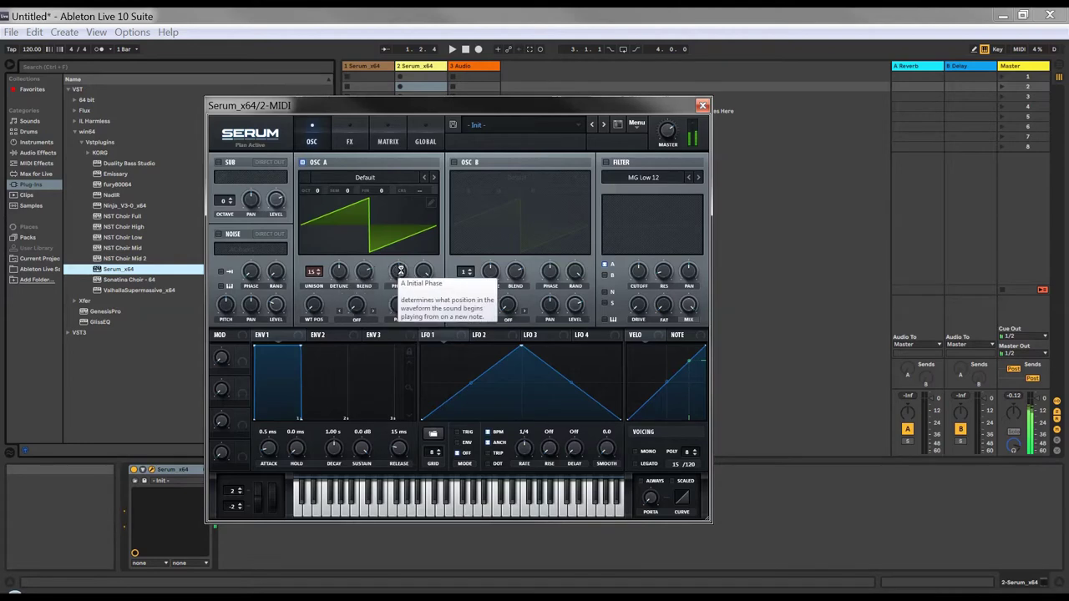
pyautogui.moveTo(432, 106); pyautogui.dragTo(466, 71)
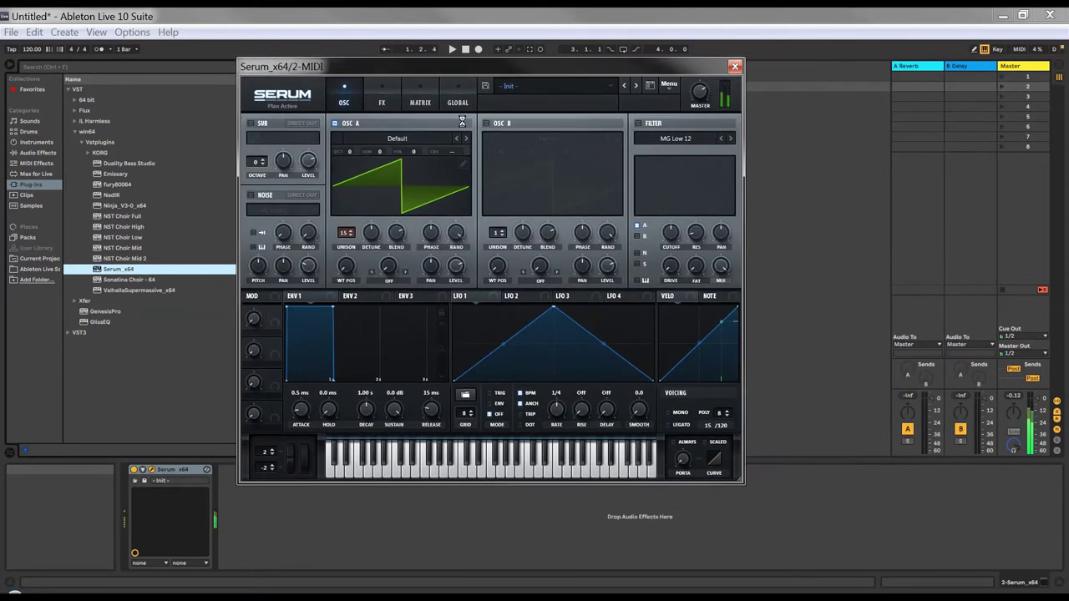
# Enable Hyper/Dimension with unison 7, detune 40%, higher wet mix and Dimension mix 83%
pyautogui.click(381, 98)
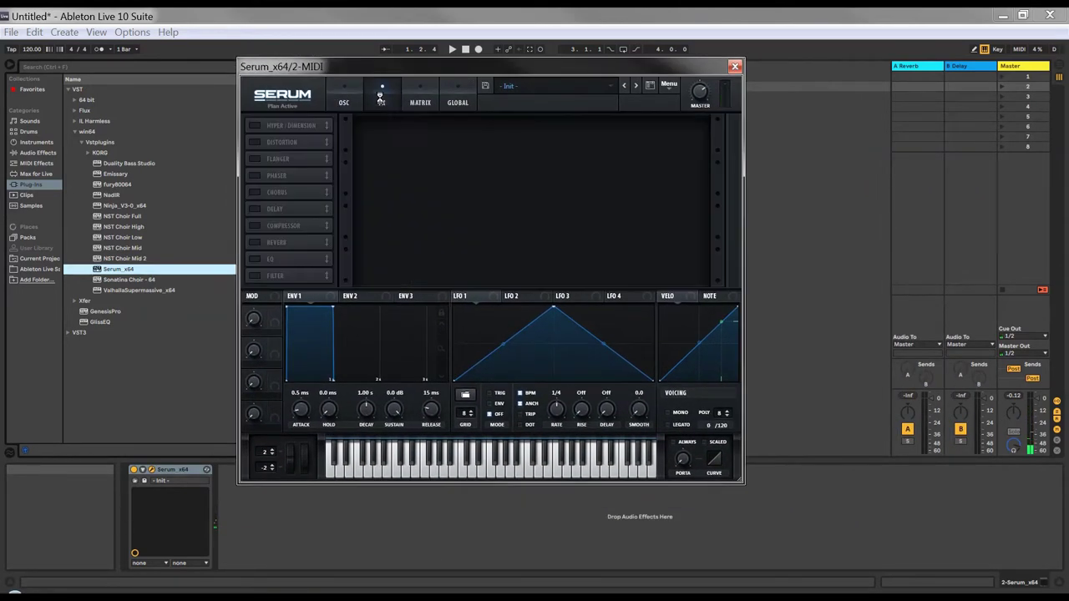
pyautogui.click(255, 126)
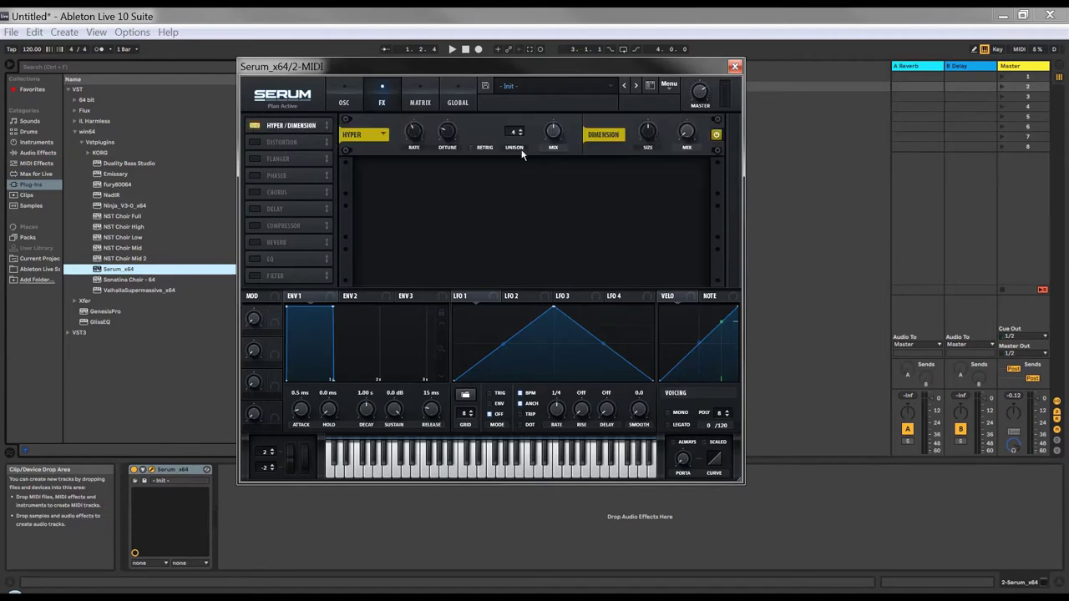
pyautogui.moveTo(515, 133); pyautogui.dragTo(509, 39)
pyautogui.moveTo(449, 132); pyautogui.dragTo(452, 121)
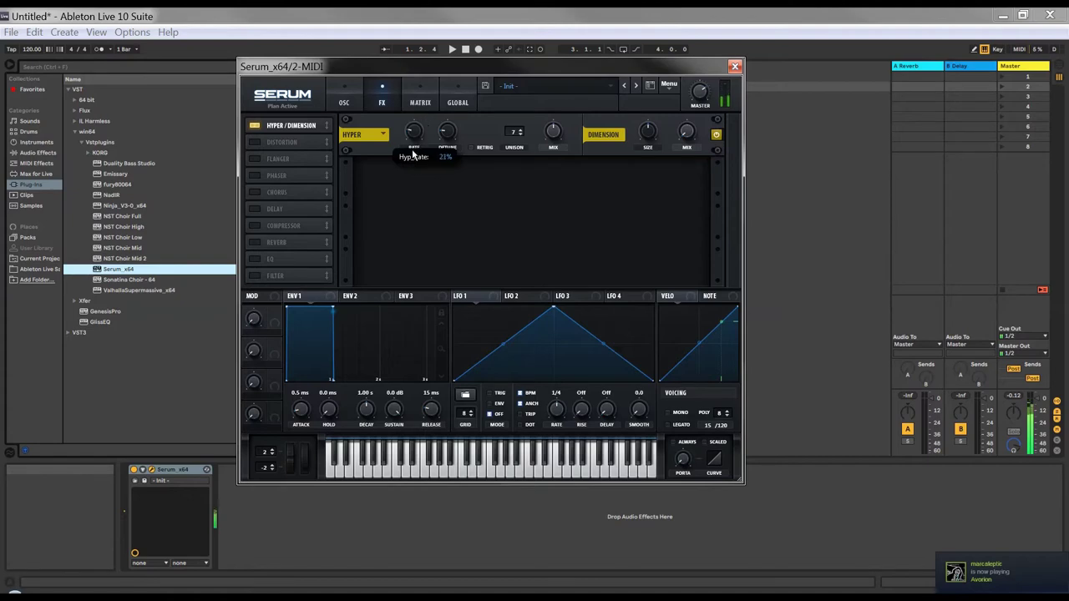
pyautogui.moveTo(556, 135); pyautogui.dragTo(553, 71)
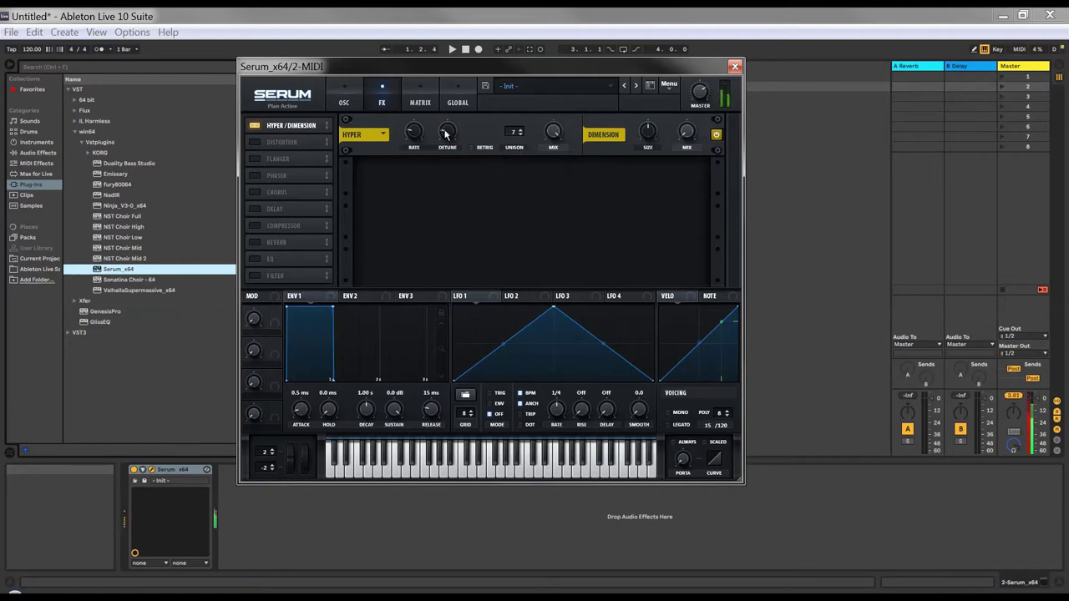
pyautogui.moveTo(447, 134)
pyautogui.mouseDown()
pyautogui.moveTo(457, 107)
pyautogui.moveTo(468, 109)
pyautogui.moveTo(451, 152)
pyautogui.mouseUp()
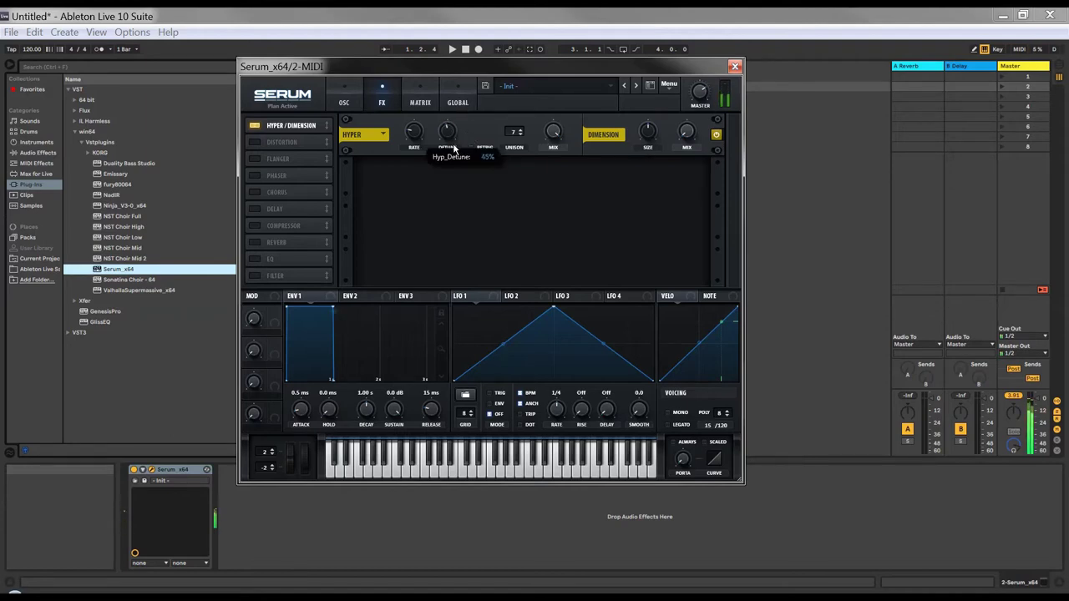
pyautogui.moveTo(444, 137); pyautogui.dragTo(444, 141)
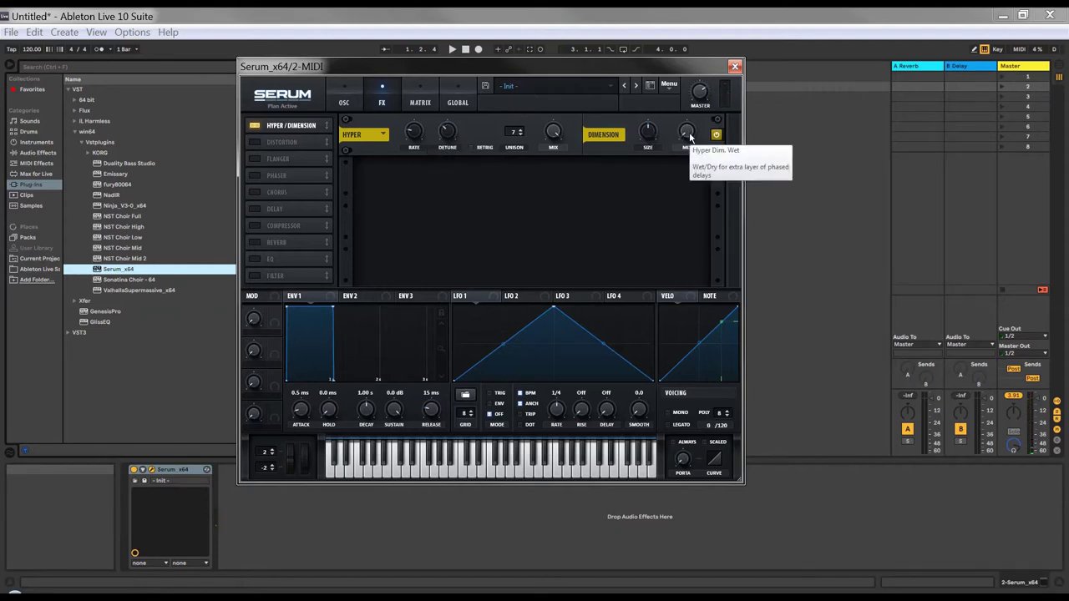
pyautogui.click(688, 136)
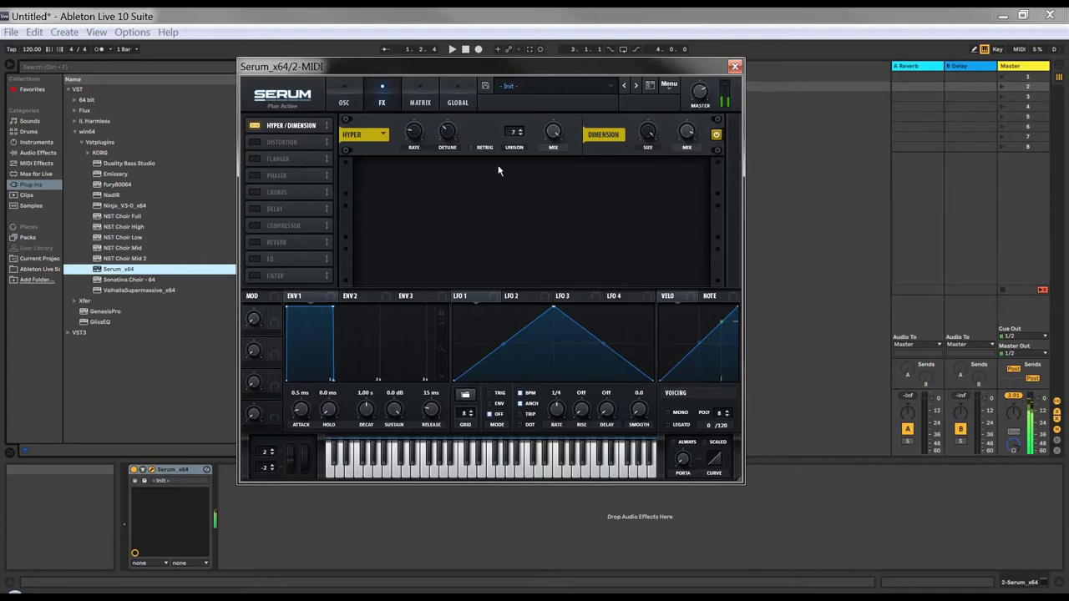
pyautogui.moveTo(689, 139); pyautogui.dragTo(689, 133)
# Enable Serum's Distortion effect in Diode 2 mode
pyautogui.click(254, 142)
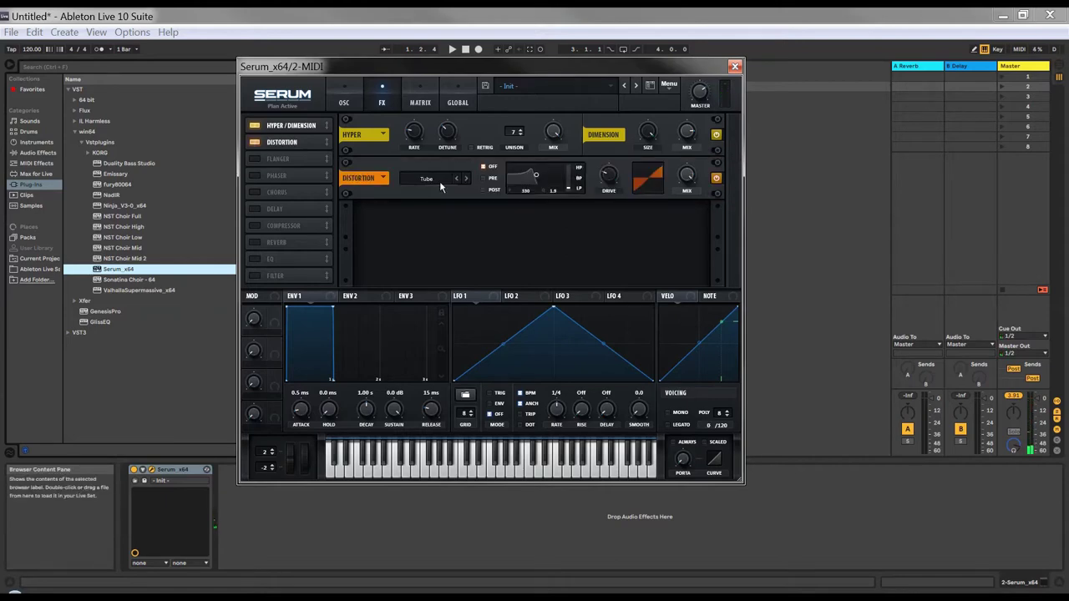
pyautogui.click(440, 179)
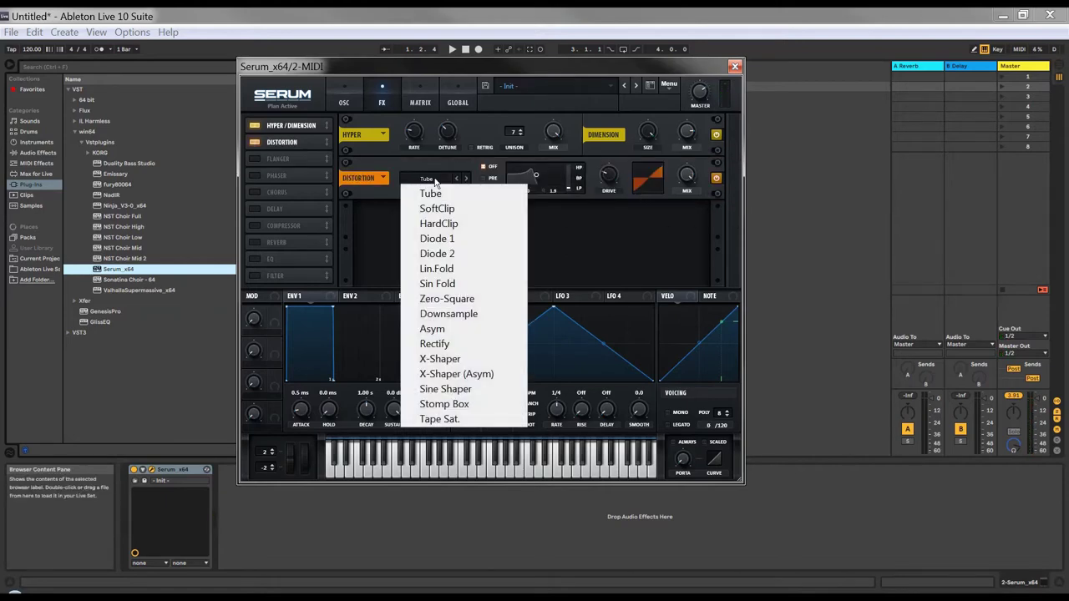
pyautogui.click(432, 260)
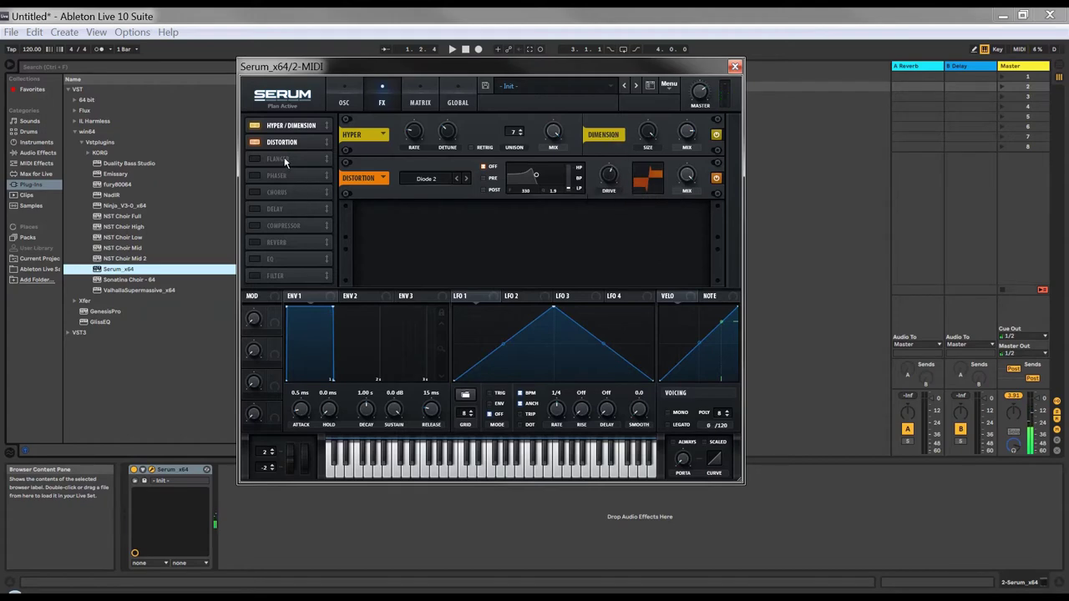
# Place Chorus ahead of Distortion, switch it on, and lower the keyboard octave
pyautogui.moveTo(288, 194); pyautogui.dragTo(305, 142)
pyautogui.click(254, 144)
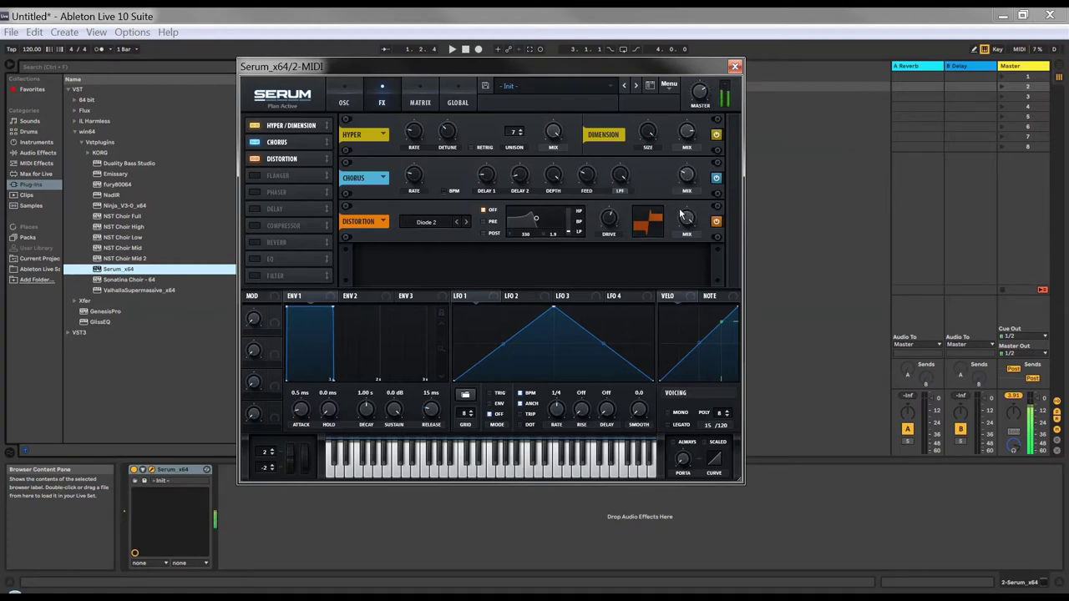
pyautogui.press('z')
pyautogui.moveTo(296, 296)
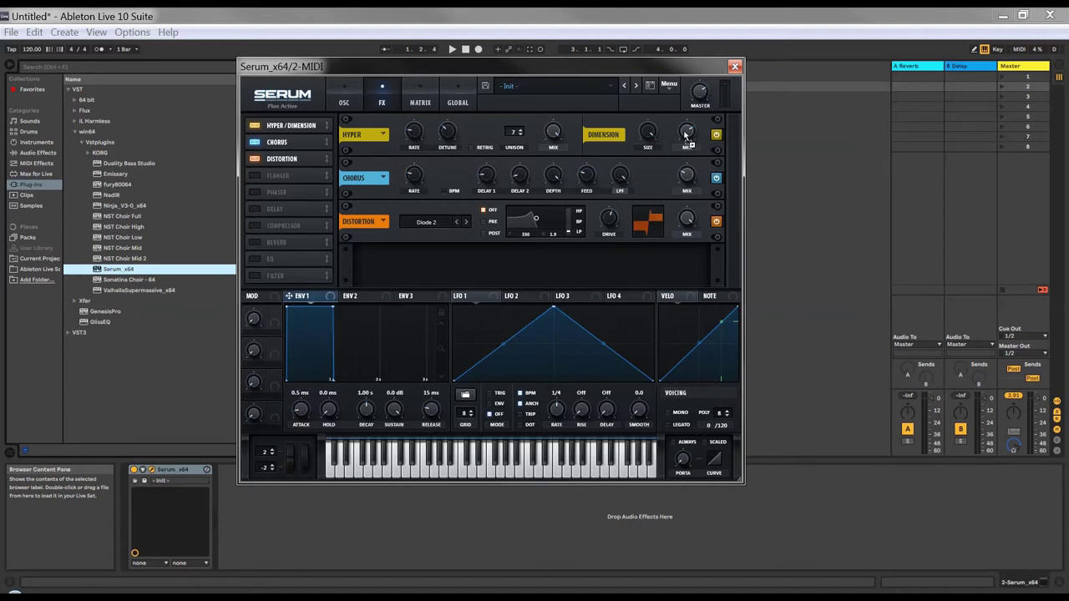
# Set Dimension mix to 0% and assign envelope 1 to it and the chorus feedback
pyautogui.scroll(5, 688, 134)
pyautogui.moveTo(687, 148); pyautogui.dragTo(682, 227)
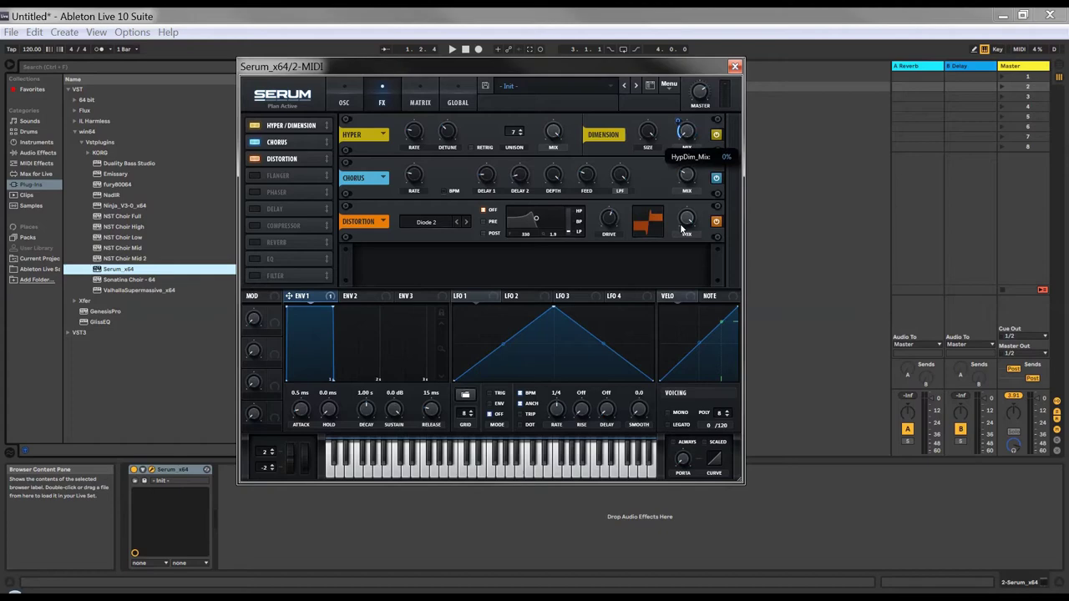
pyautogui.moveTo(678, 153); pyautogui.dragTo(681, 108)
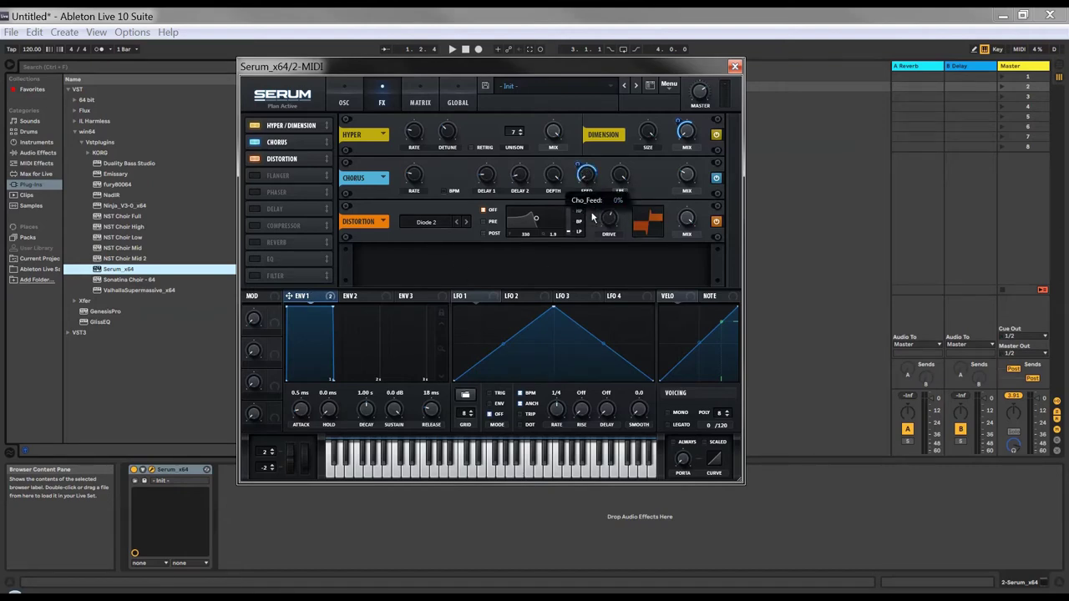
pyautogui.moveTo(577, 163)
pyautogui.mouseDown()
pyautogui.moveTo(578, 197)
pyautogui.moveTo(583, 159)
pyautogui.mouseUp()
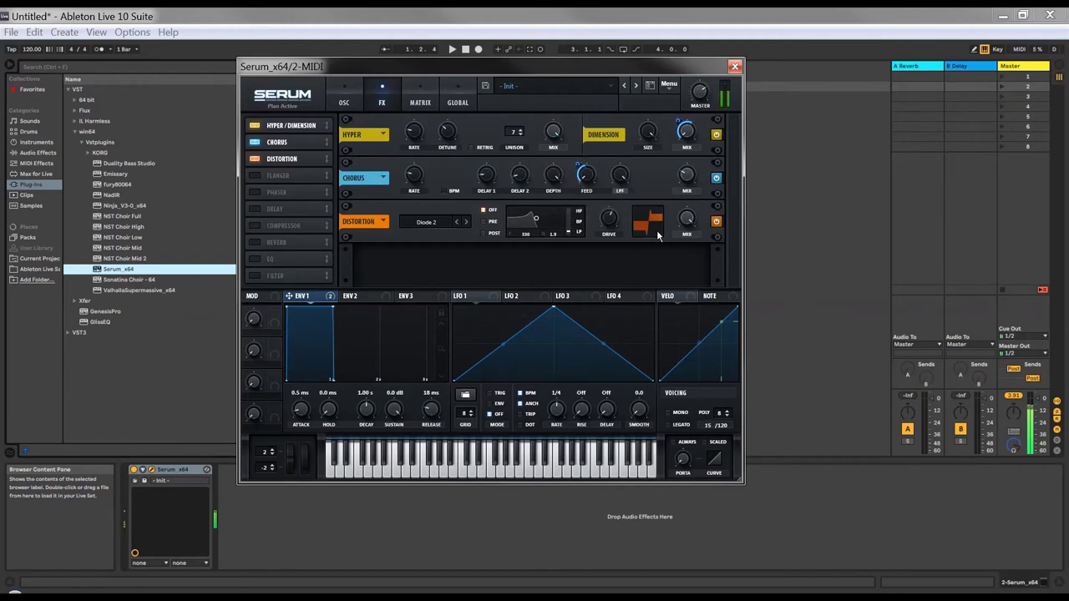
pyautogui.click(346, 107)
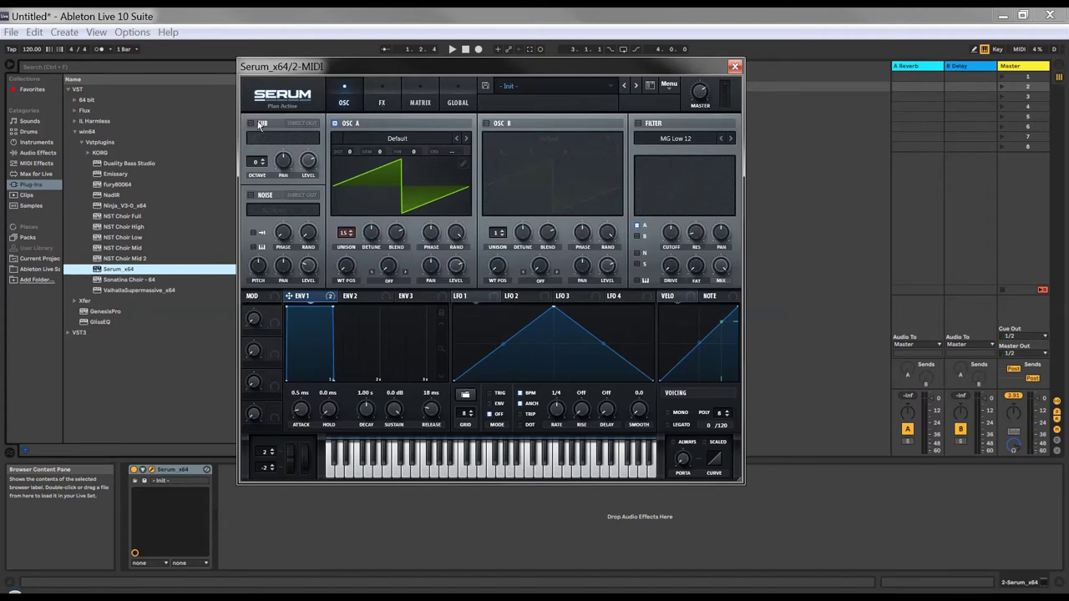
# Turn on Serum's sub oscillator with direct out routing
pyautogui.click(253, 123)
pyautogui.click(302, 123)
pyautogui.moveTo(308, 160)
pyautogui.moveTo(333, 73); pyautogui.dragTo(443, 73)
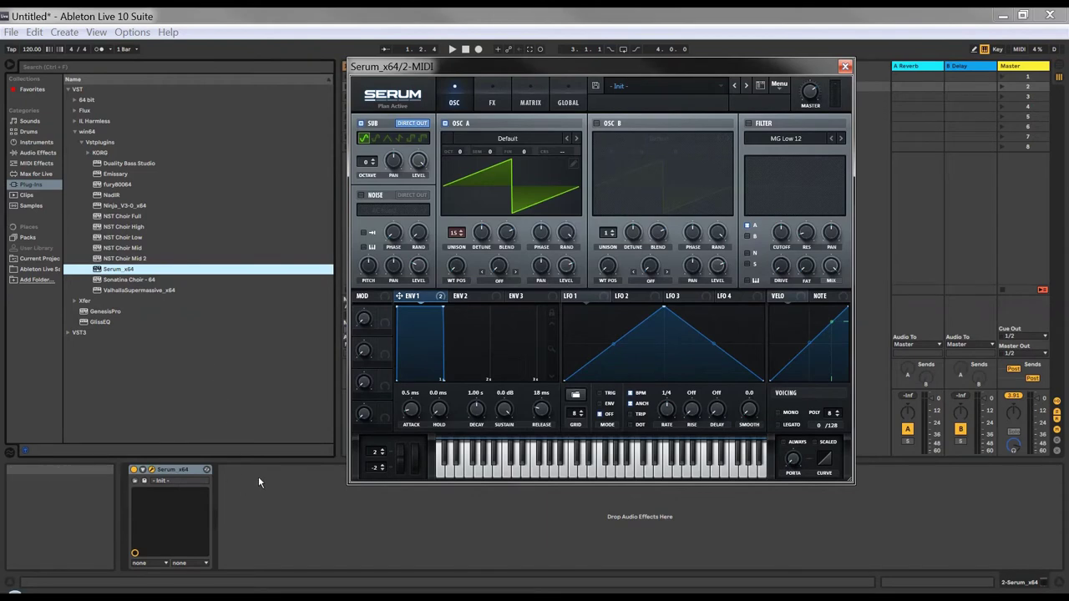
# Add the Spectrum analyser after Serum on the bass track
pyautogui.click(38, 153)
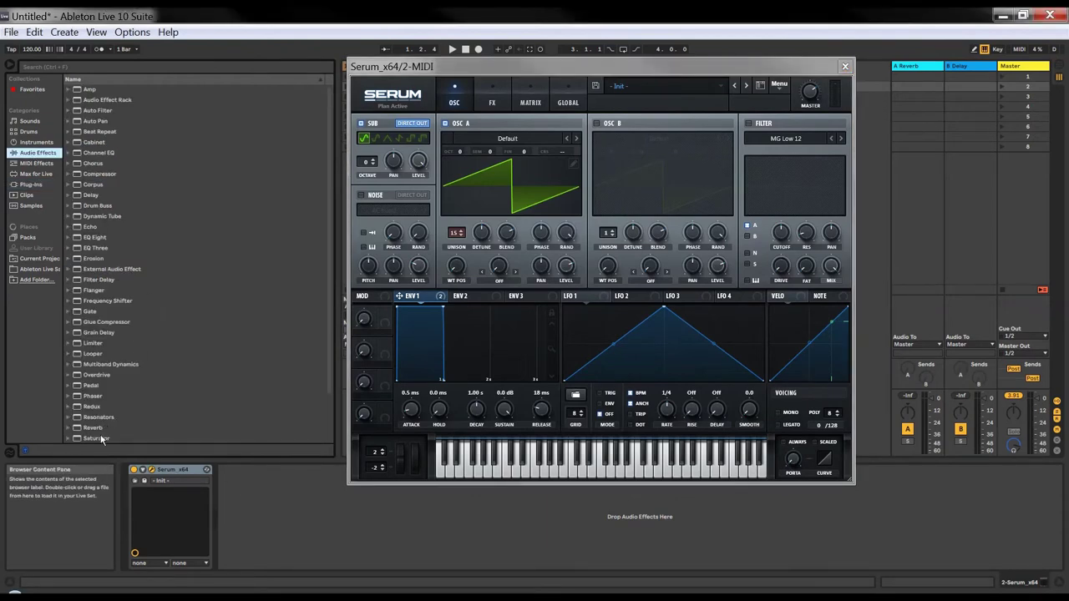
pyautogui.scroll(-3, 102, 434)
pyautogui.click(98, 395)
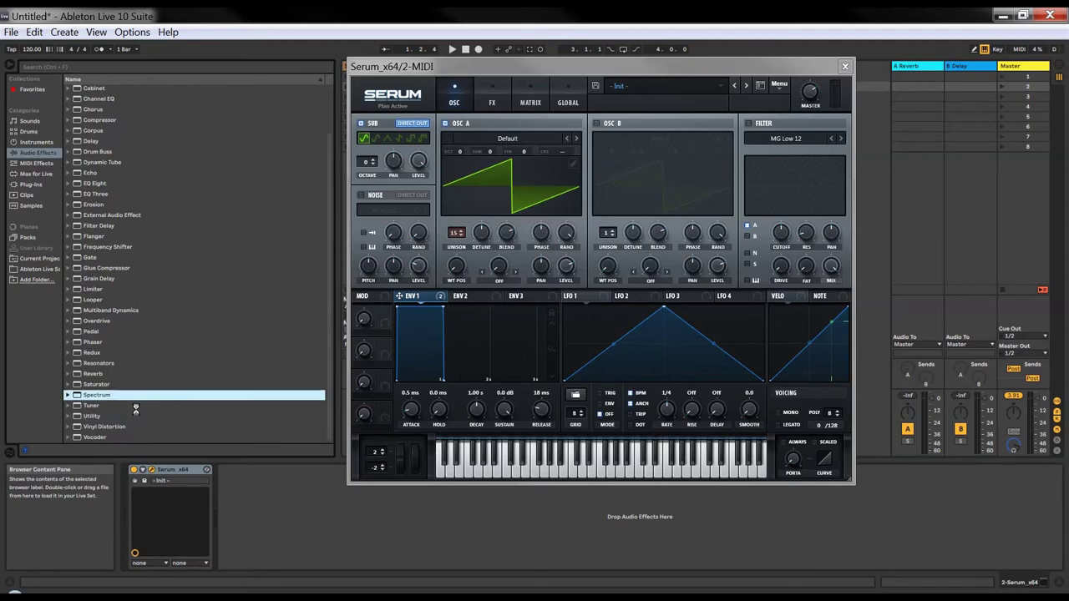
pyautogui.moveTo(135, 409); pyautogui.dragTo(251, 497)
pyautogui.moveTo(443, 69)
pyautogui.mouseDown()
pyautogui.moveTo(644, 209)
pyautogui.moveTo(648, 258)
pyautogui.mouseUp()
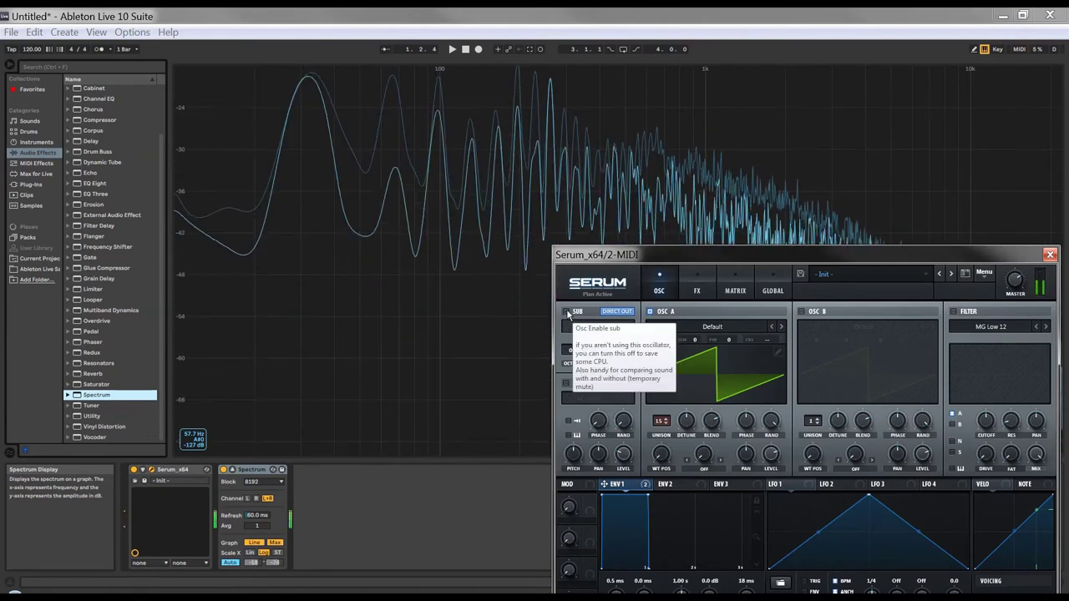
# Switch on Serum's sub oscillator and set Osc A unison detune to about 0.09
pyautogui.click(567, 312)
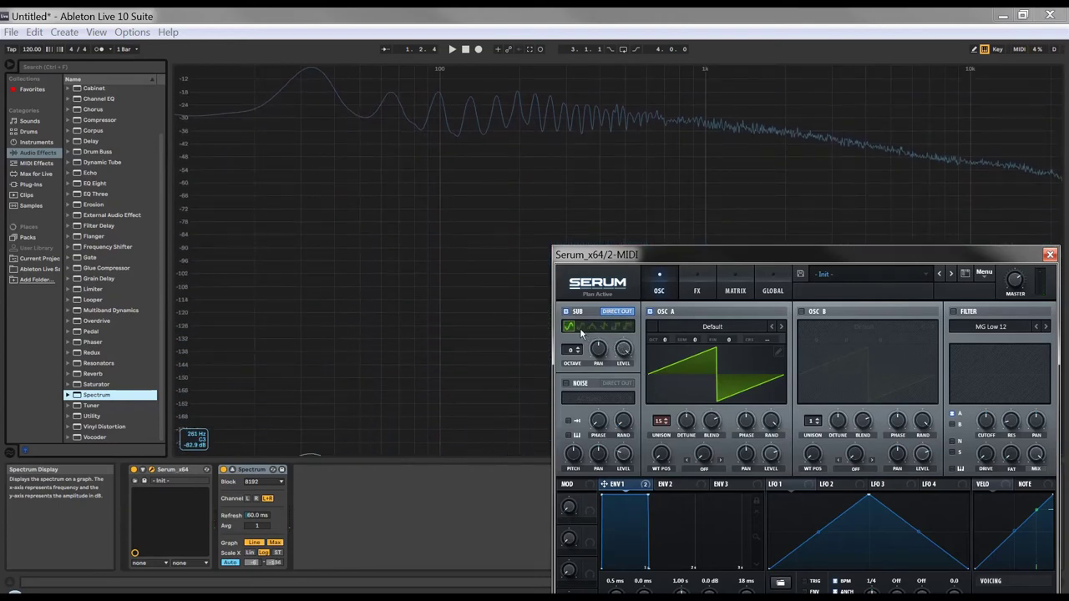
pyautogui.moveTo(659, 256); pyautogui.dragTo(421, 118)
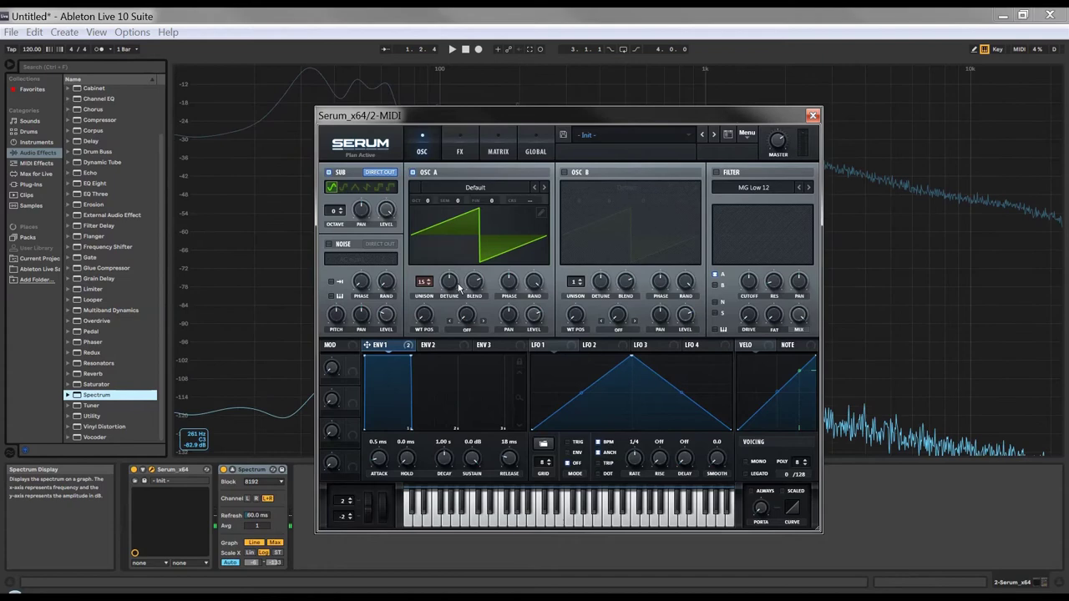
pyautogui.moveTo(459, 287); pyautogui.dragTo(454, 311)
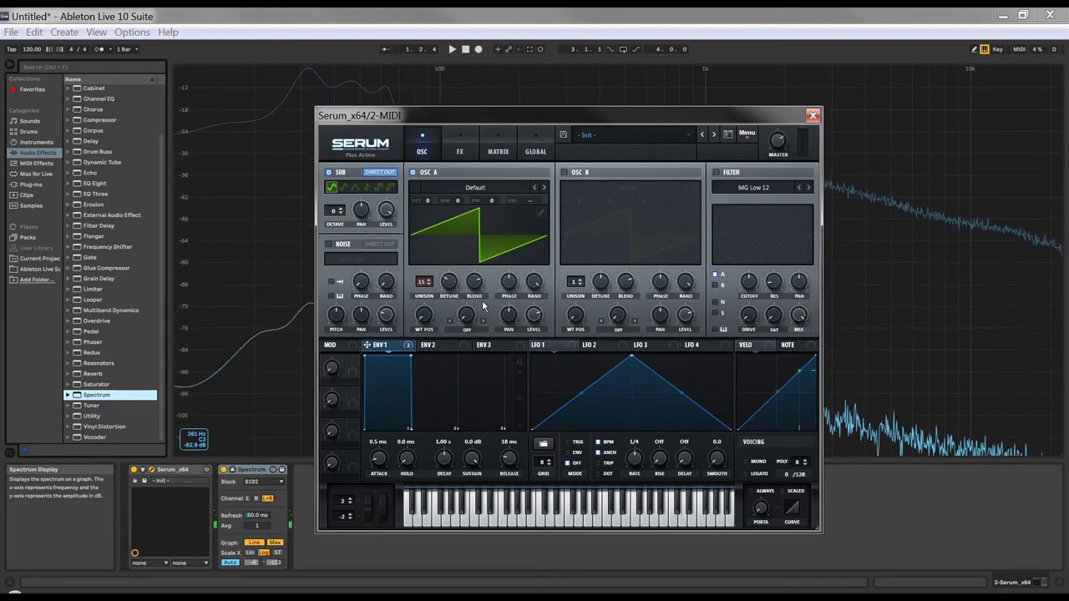
# Create a one-bar MIDI clip of repeated C0 notes on the Serum track and launch it
pyautogui.press('Tab')
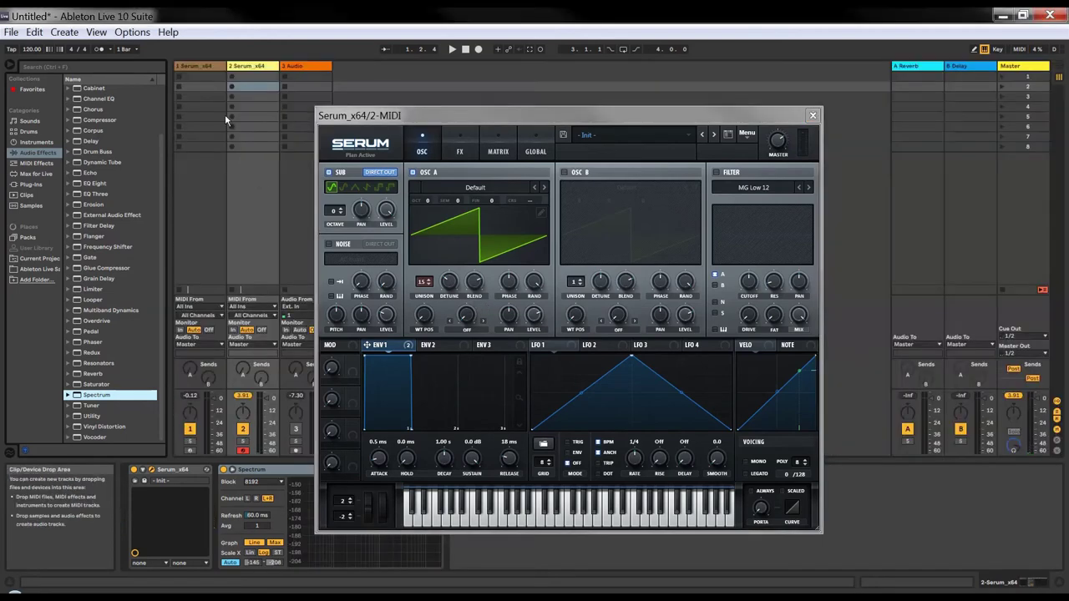
pyautogui.click(200, 77)
pyautogui.doubleClick(200, 77)
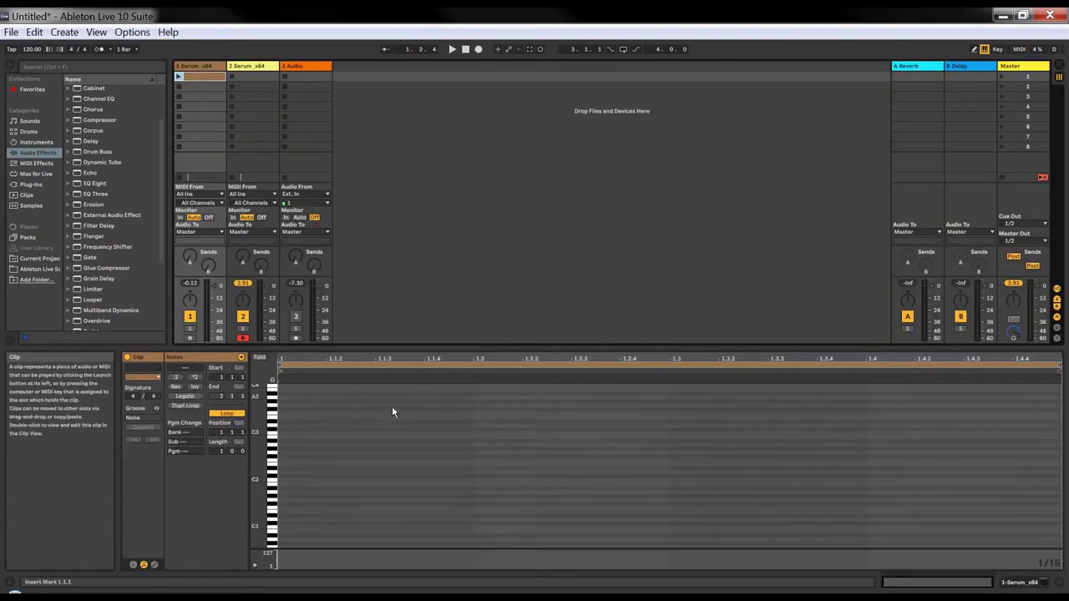
pyautogui.scroll(-5, 328, 490)
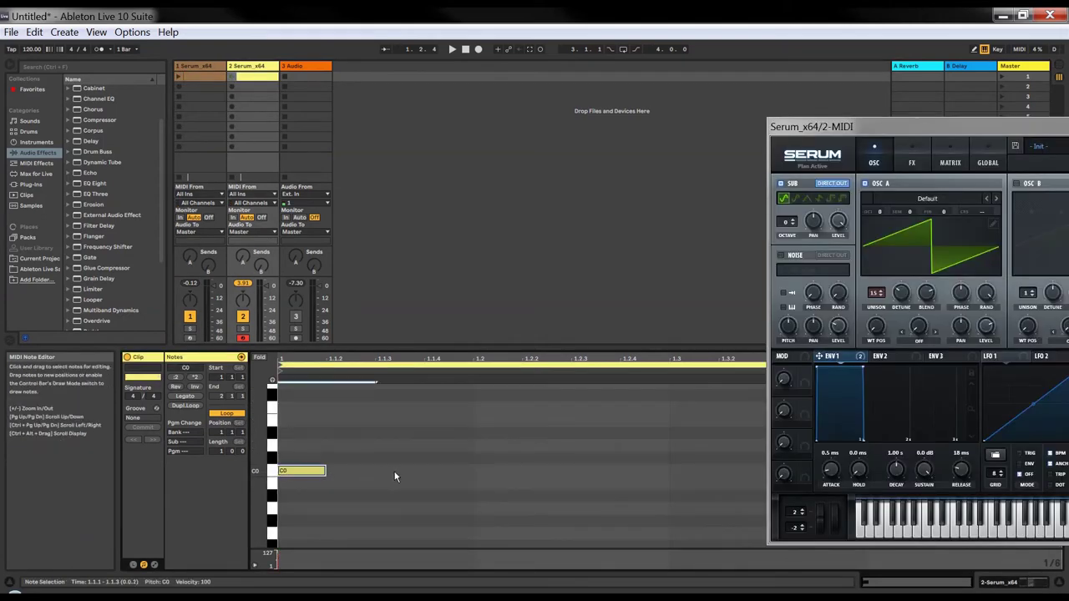
pyautogui.hotkey('ctrl', 'd')
pyautogui.hotkey('ctrl', 'd')
pyautogui.hotkey('ctrl', 'd')
pyautogui.hotkey('ctrl', 'd')
pyautogui.hotkey('ctrl', 'd')
pyautogui.hotkey('ctrl', 'd')
pyautogui.moveTo(853, 126); pyautogui.dragTo(347, 72)
pyautogui.moveTo(860, 457); pyautogui.dragTo(953, 460)
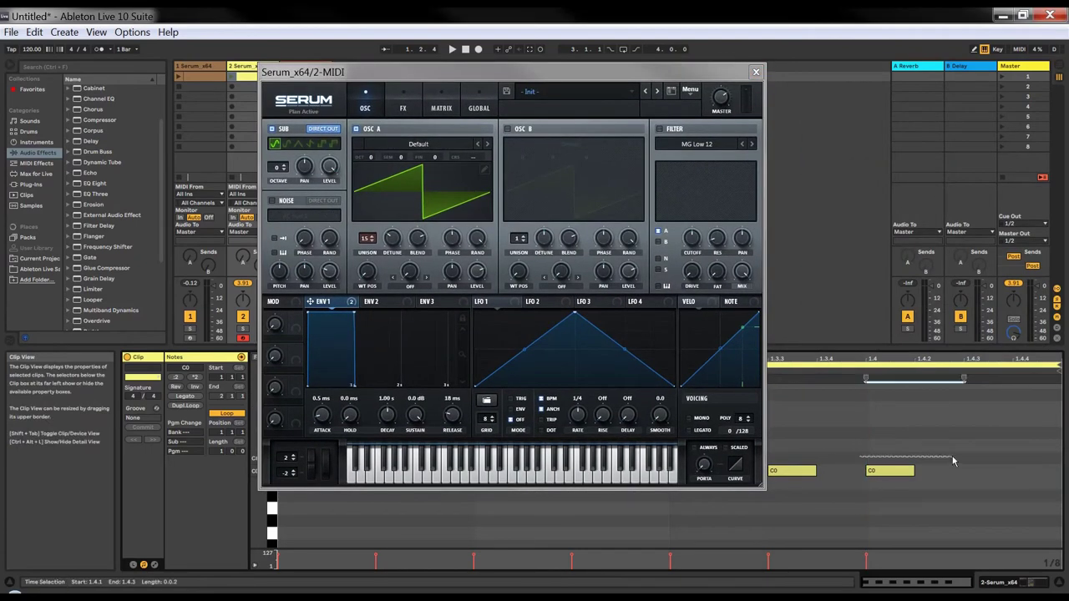
pyautogui.hotkey('ctrl', 'd')
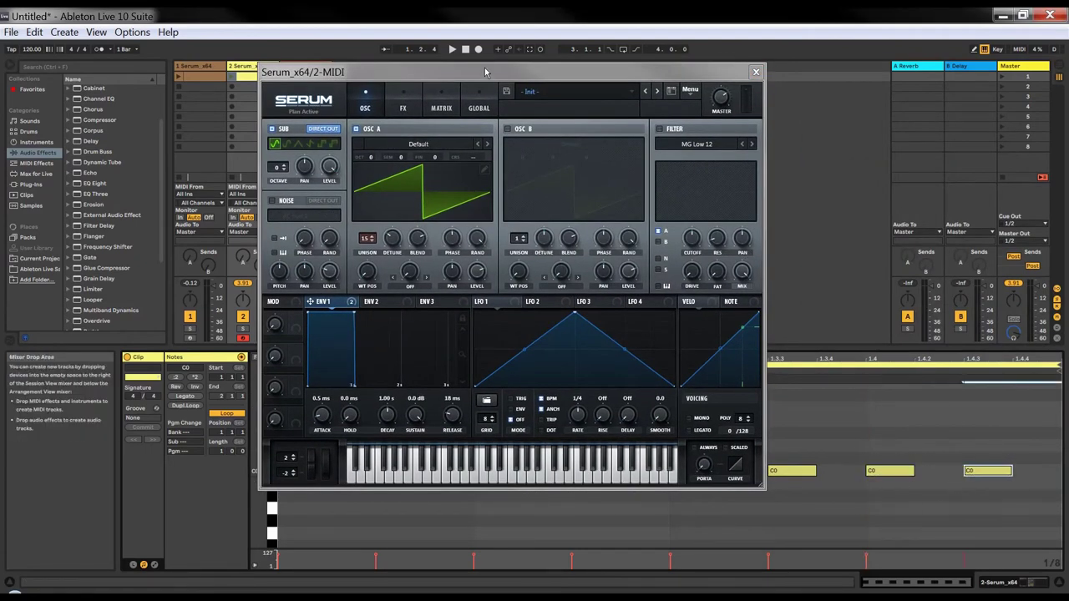
pyautogui.moveTo(487, 74); pyautogui.dragTo(734, 111)
pyautogui.click(233, 77)
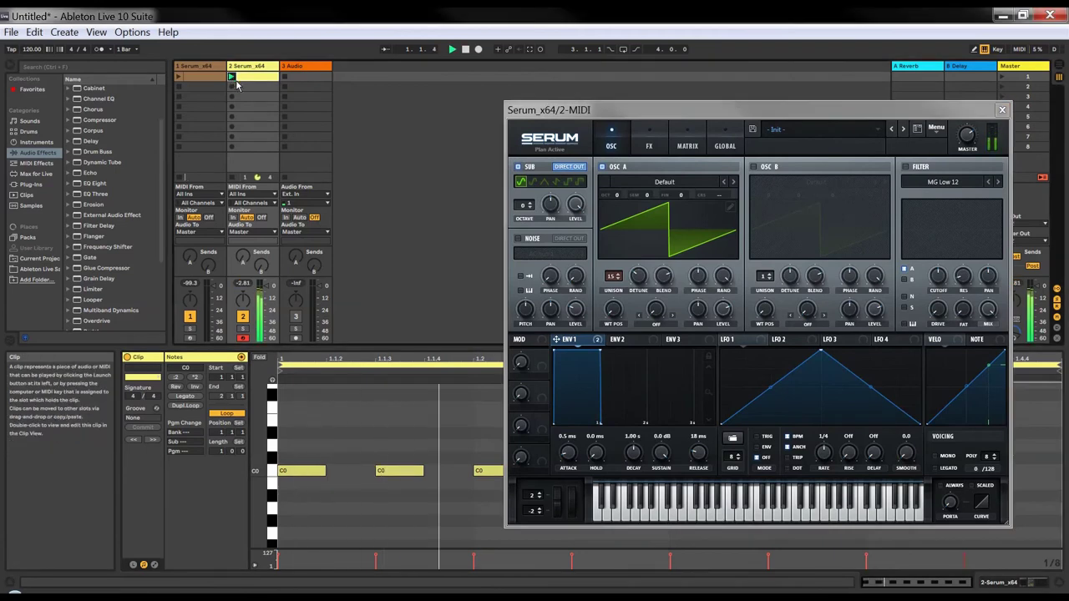
# Close Serum, set the tempo to 150, and lengthen all the C0 notes
pyautogui.moveTo(960, 109); pyautogui.dragTo(850, 131)
pyautogui.click(891, 131)
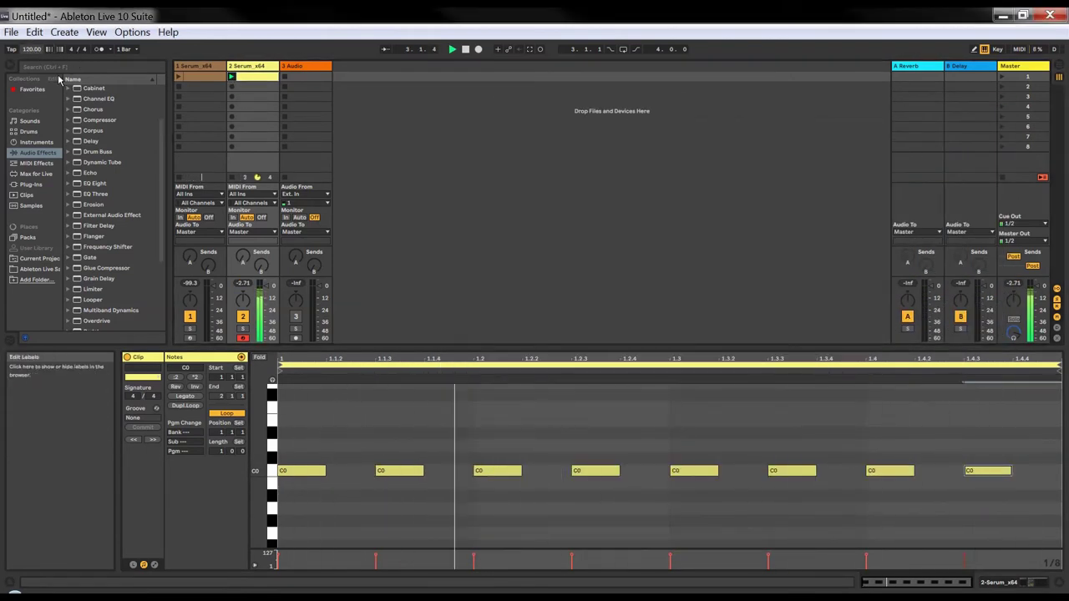
pyautogui.write('150')
pyautogui.press('Return')
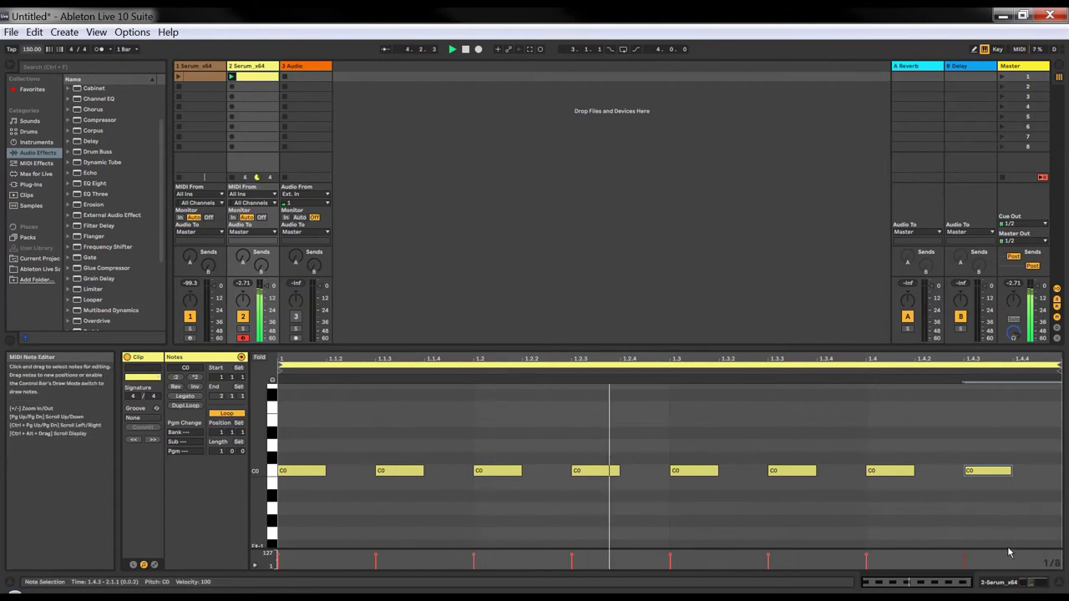
pyautogui.click(947, 432)
pyautogui.hotkey('ctrl', 'a')
pyautogui.moveTo(916, 470); pyautogui.dragTo(944, 471)
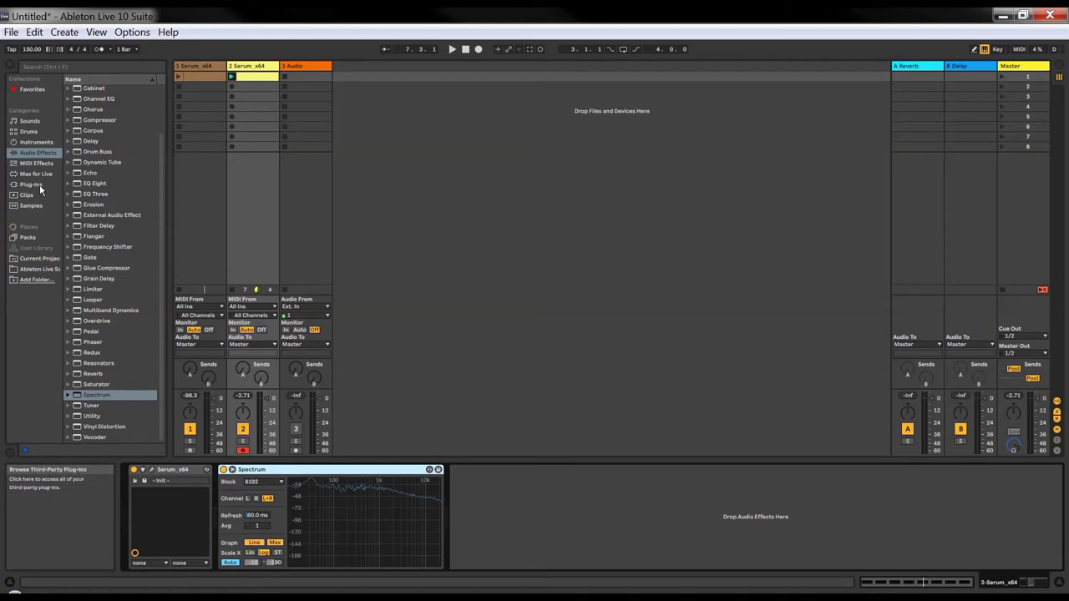
# Start locating the missing User Library folder from the browser's Places
pyautogui.click(89, 194)
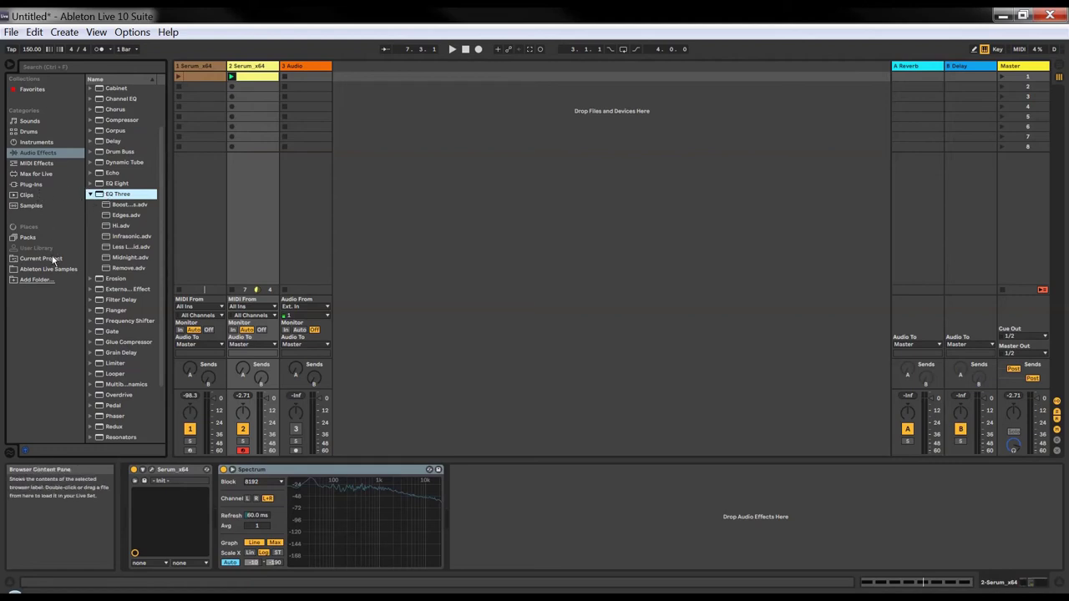
pyautogui.scroll(2, 137, 290)
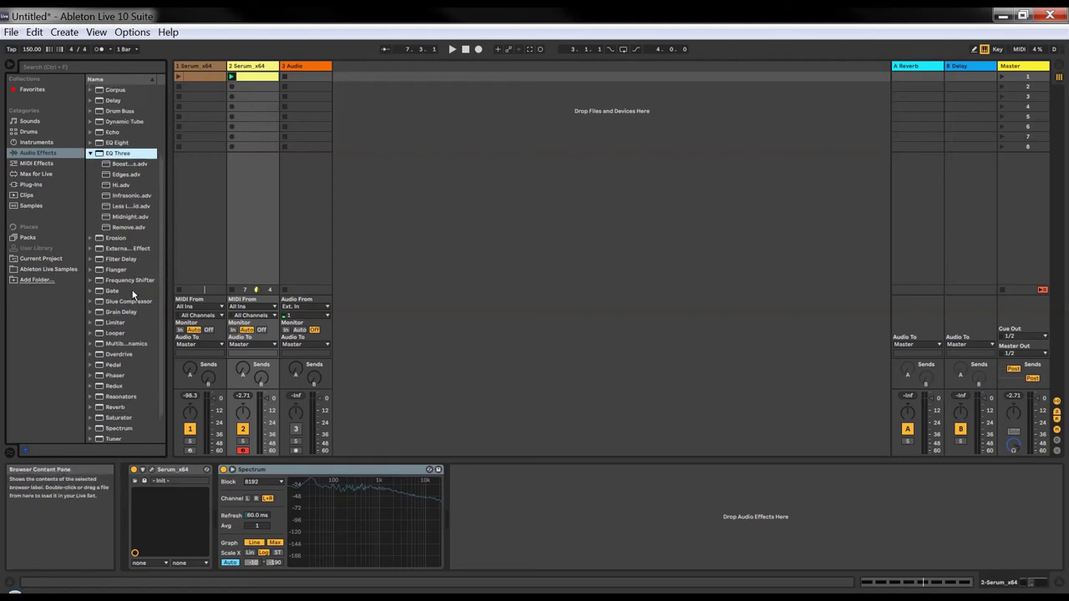
pyautogui.click(38, 249)
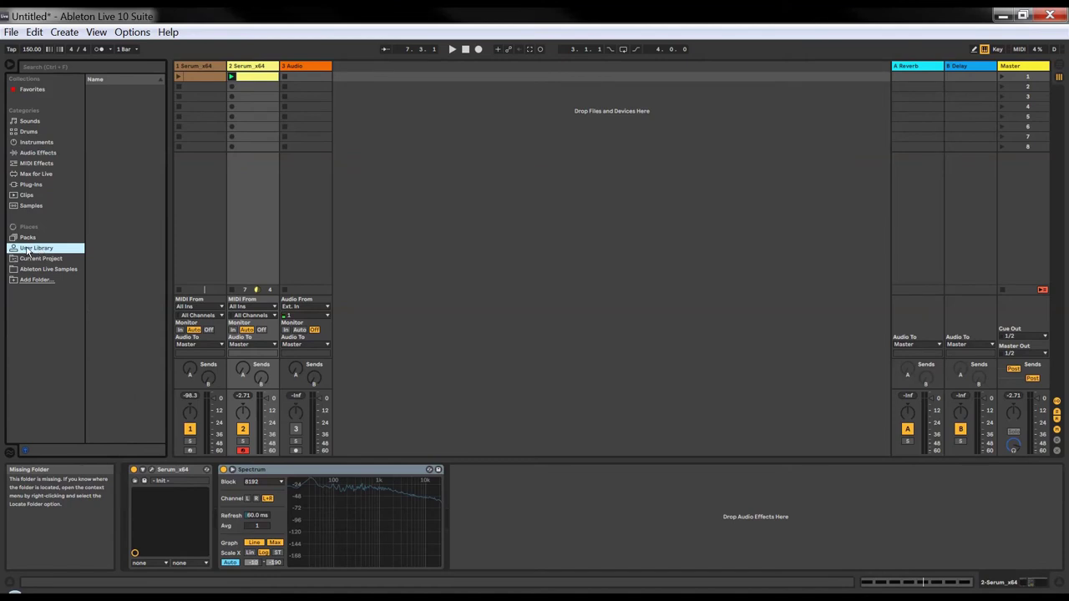
pyautogui.click(43, 253)
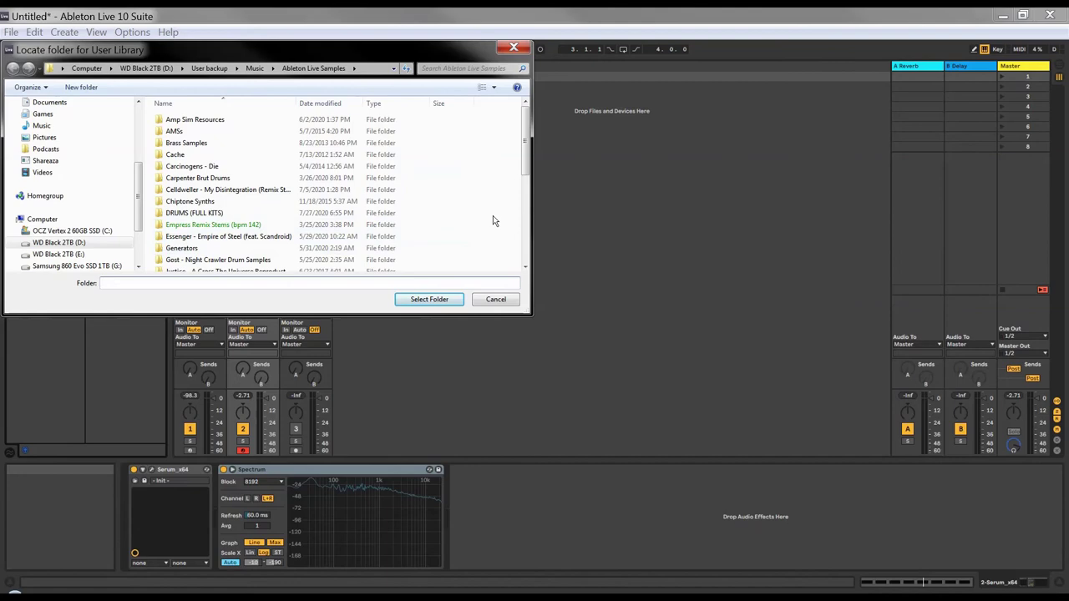
# Point the User Library to My Documents > Ableton > User Library
pyautogui.scroll(-3, 493, 217)
pyautogui.scroll(3, 493, 217)
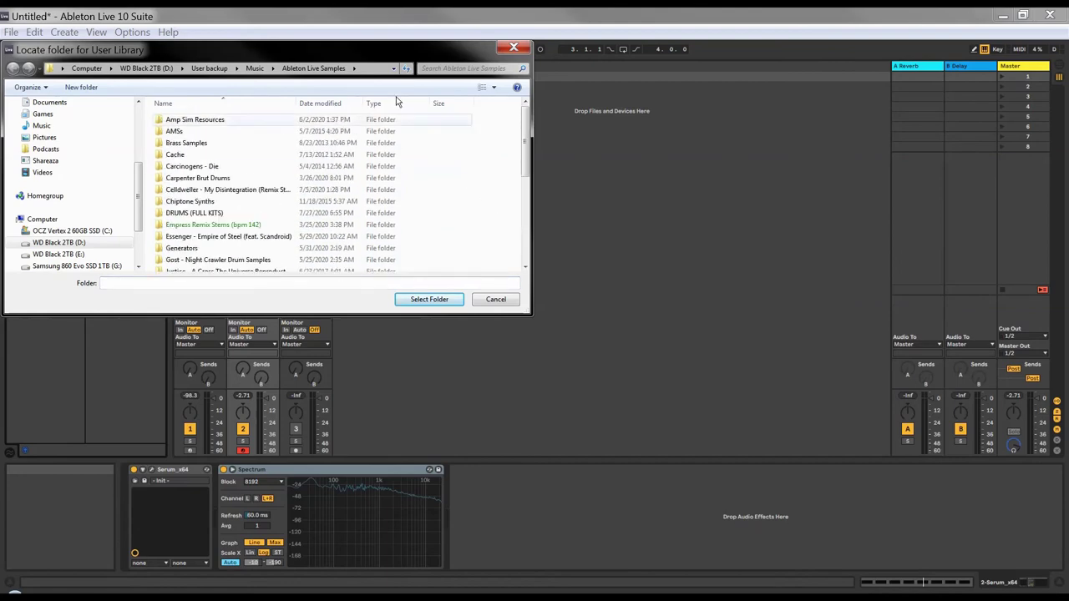
pyautogui.moveTo(337, 49); pyautogui.dragTo(547, 103)
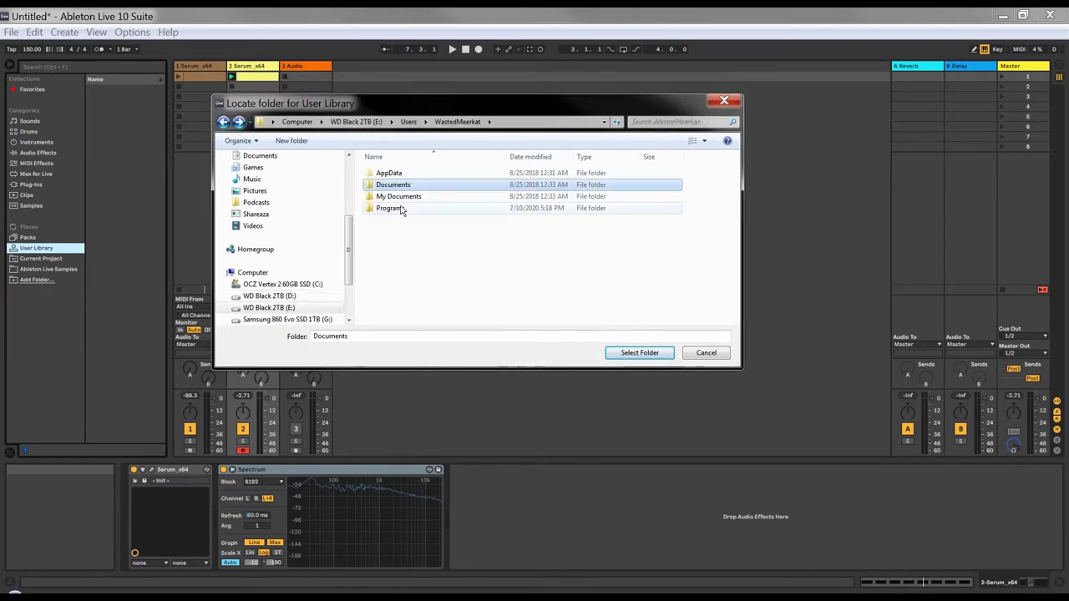
pyautogui.doubleClick(399, 197)
pyautogui.doubleClick(386, 173)
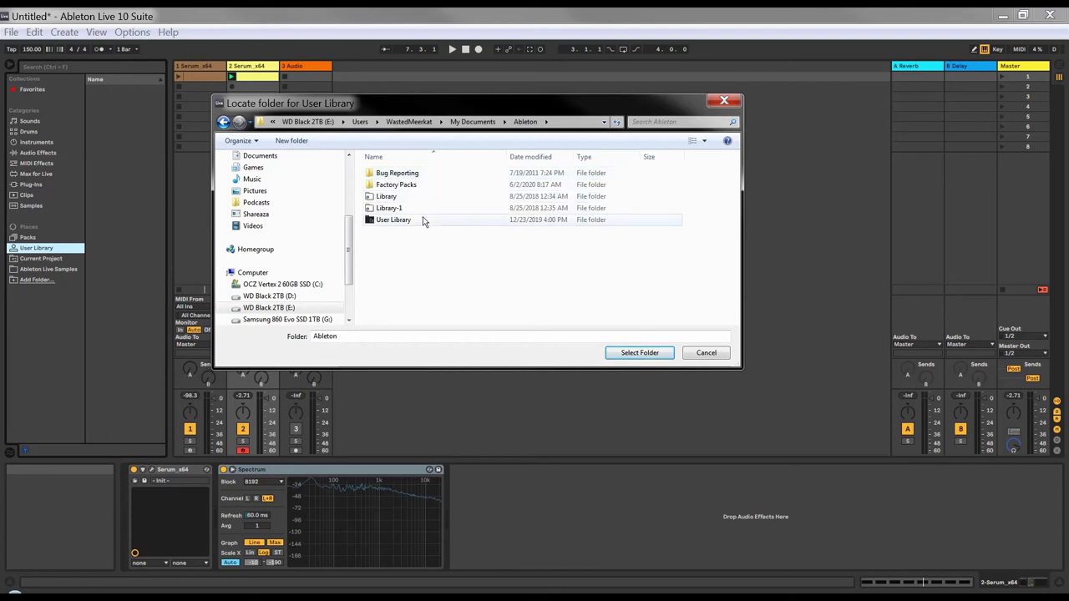
pyautogui.click(403, 209)
pyautogui.press('Return')
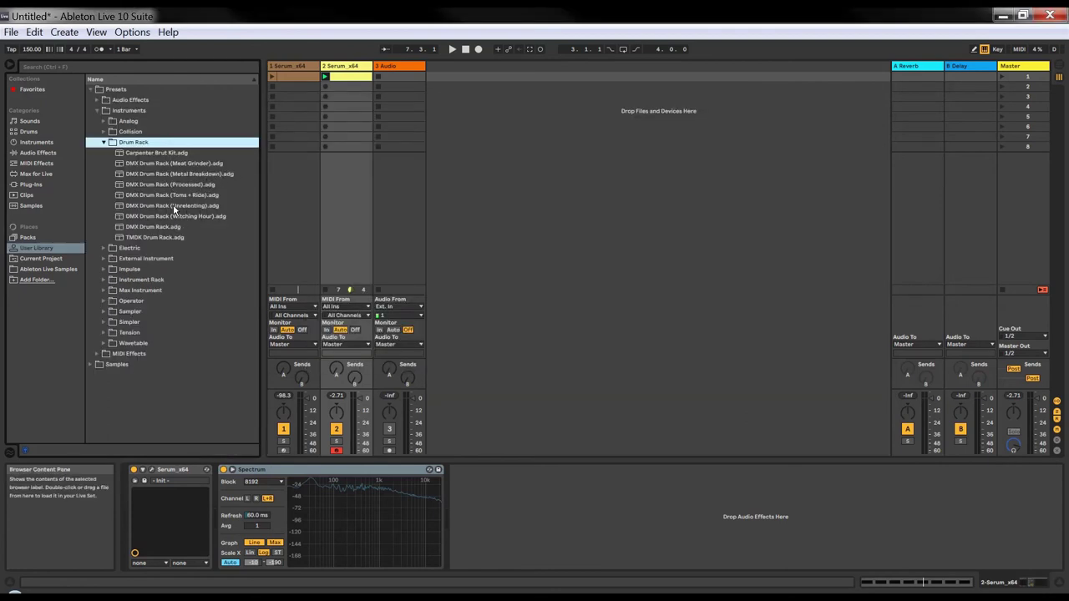
# Load the DMX Drum Rack (Unrelenting) on a new track and write a one-beat Custom Kick on beat one
pyautogui.moveTo(174, 209); pyautogui.dragTo(507, 116)
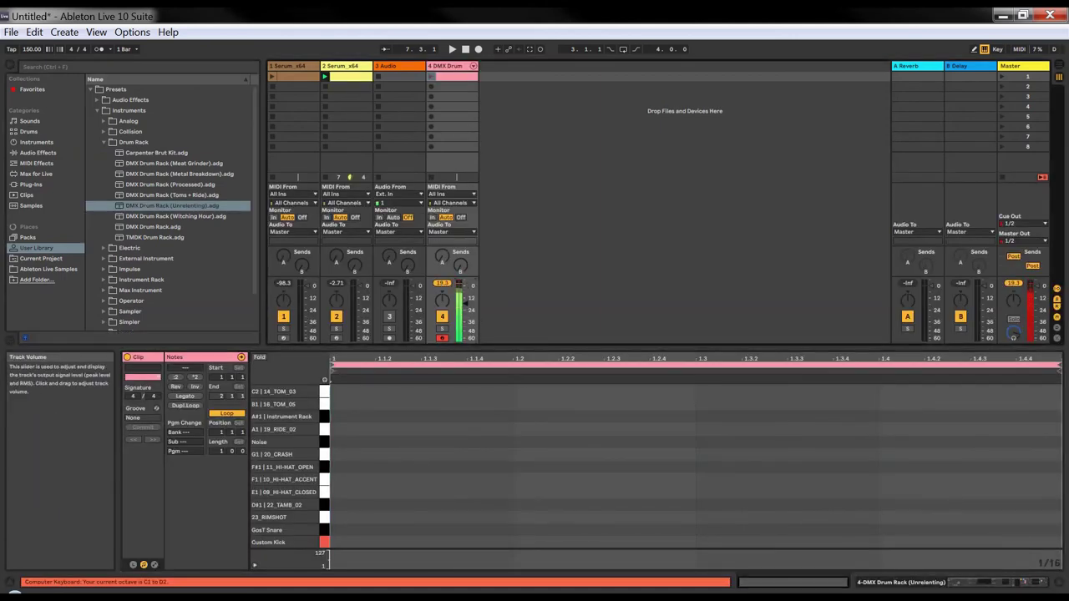
pyautogui.scroll(-3, 413, 489)
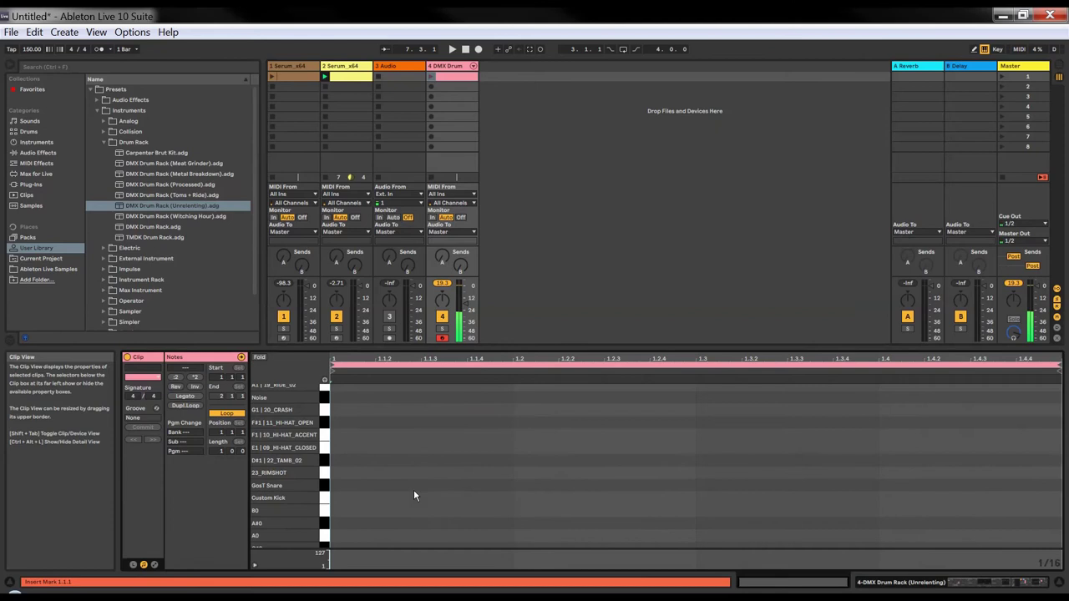
pyautogui.click(372, 496)
pyautogui.doubleClick(371, 499)
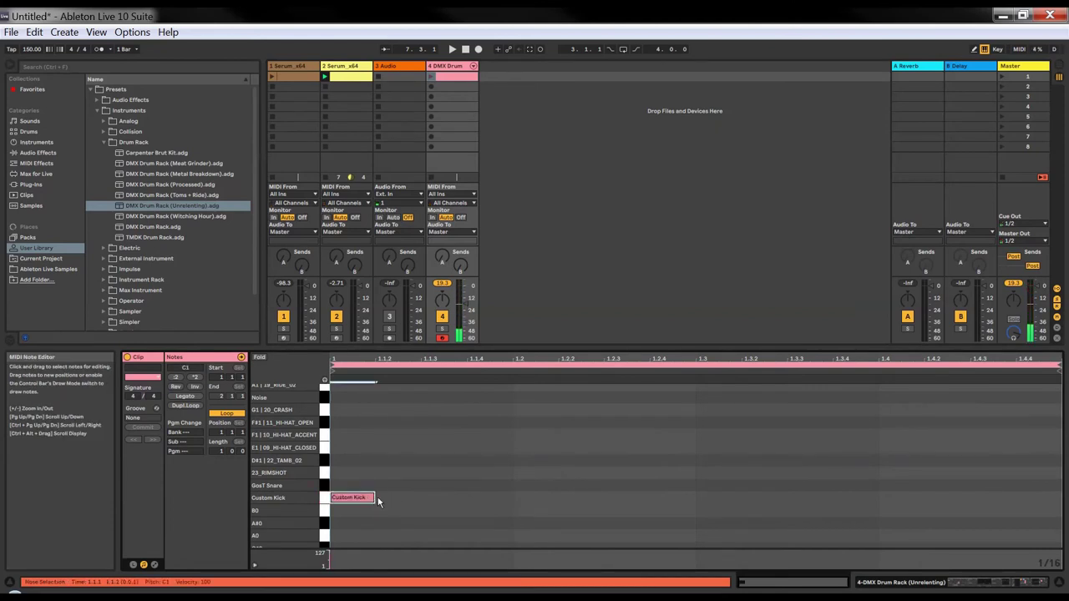
pyautogui.moveTo(377, 500); pyautogui.dragTo(512, 498)
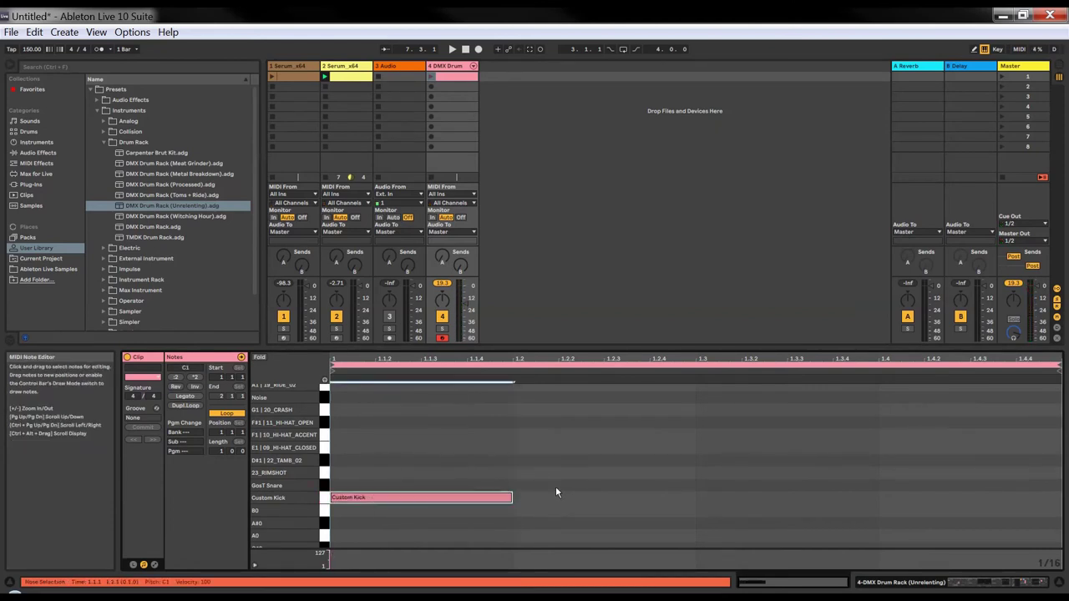
# Duplicate the kick onto the GosT Snare row at beat three and launch the drum clip
pyautogui.hotkey('ctrl', 'd')
pyautogui.press('Up')
pyautogui.press('Right')
pyautogui.press('Right')
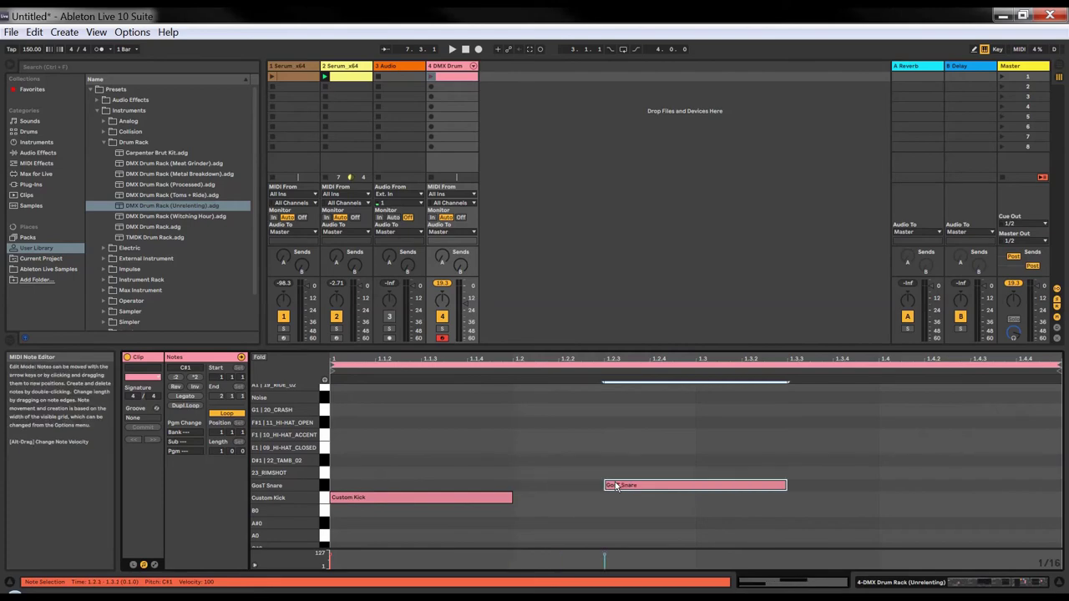
pyautogui.press('Right')
pyautogui.press('Right')
pyautogui.click(431, 77)
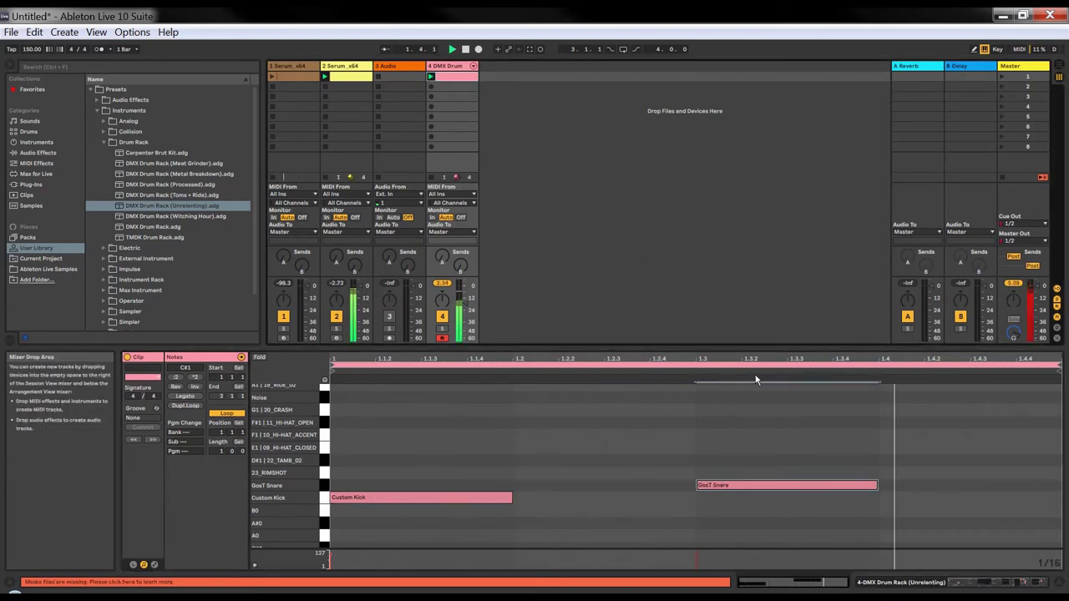
pyautogui.hotkey('shift', 'Tab')
pyautogui.press('Left')
pyautogui.press('Left')
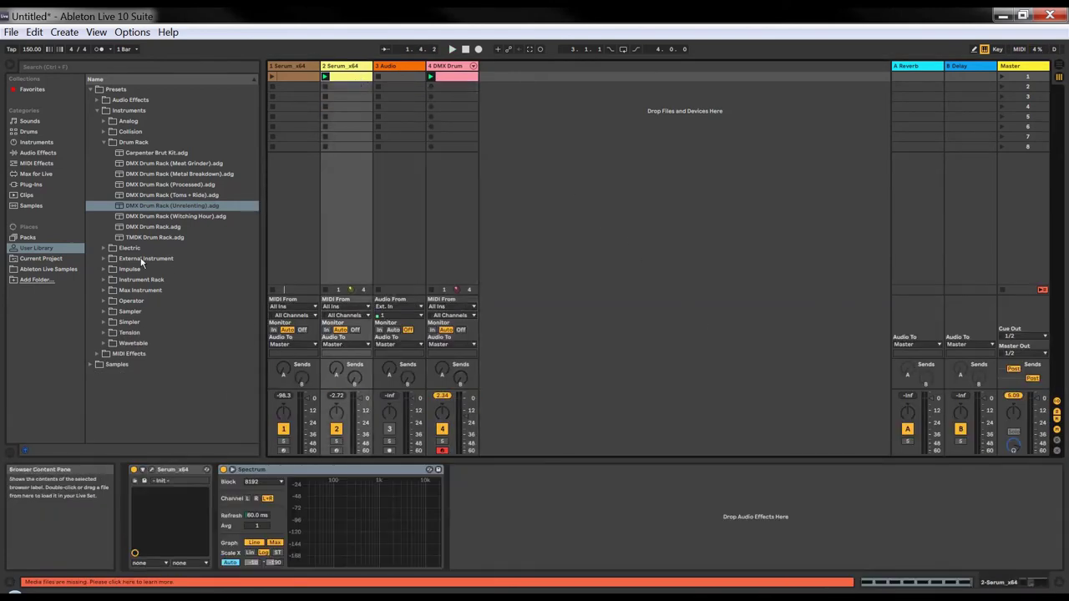
# Replace the Reverb on return A with a Compressor
pyautogui.click(37, 153)
pyautogui.click(918, 65)
pyautogui.click(397, 469)
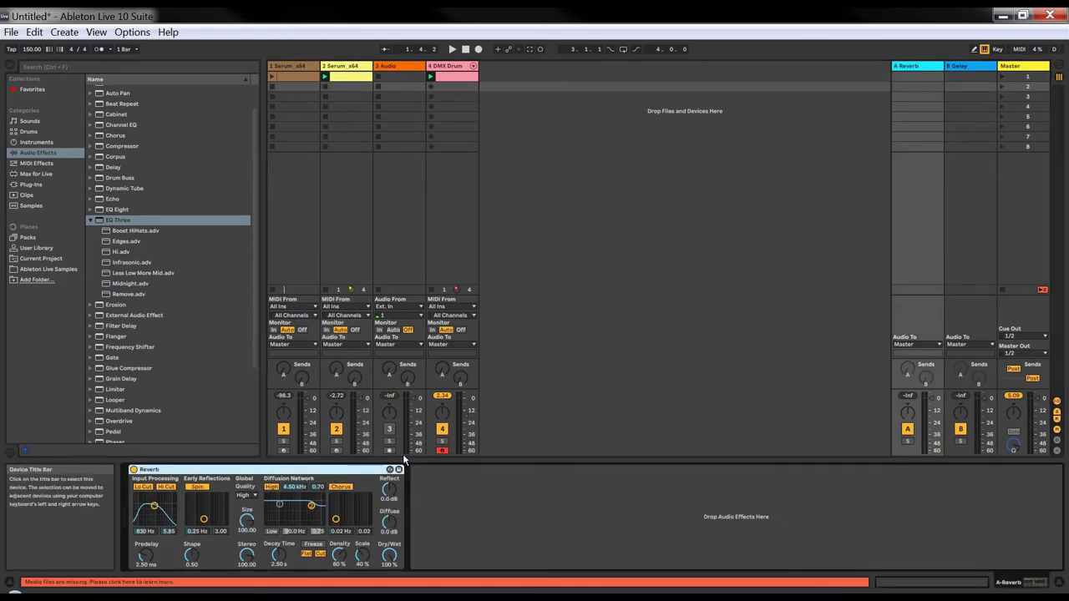
pyautogui.press('Delete')
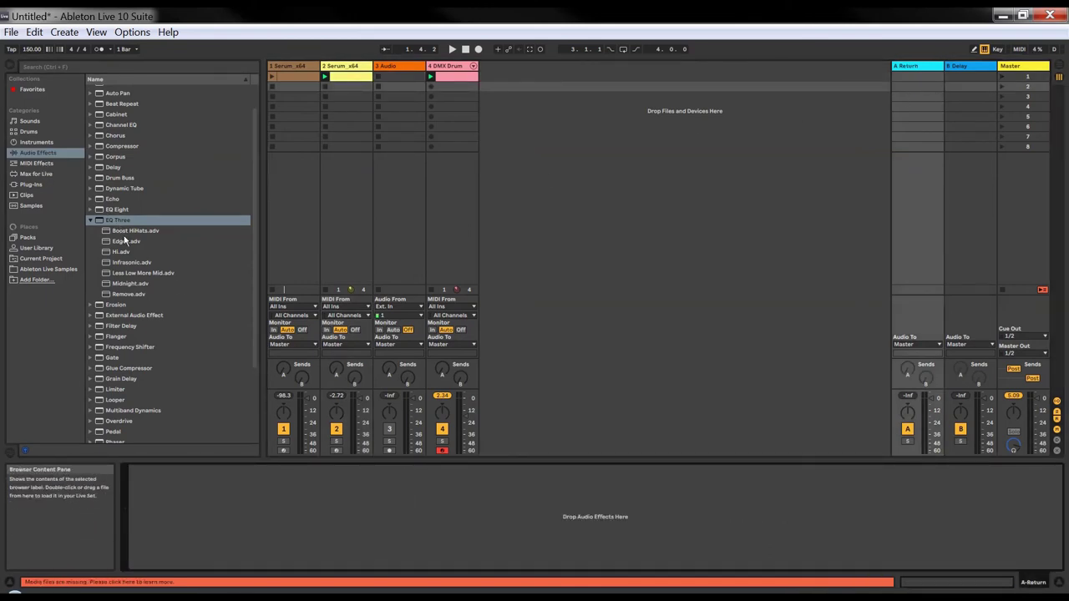
pyautogui.scroll(1, 167, 167)
pyautogui.doubleClick(121, 174)
# Key the compressor's sidechain from DMX Drum with sidechain EQ on at 177 Hz
pyautogui.click(151, 497)
pyautogui.click(171, 532)
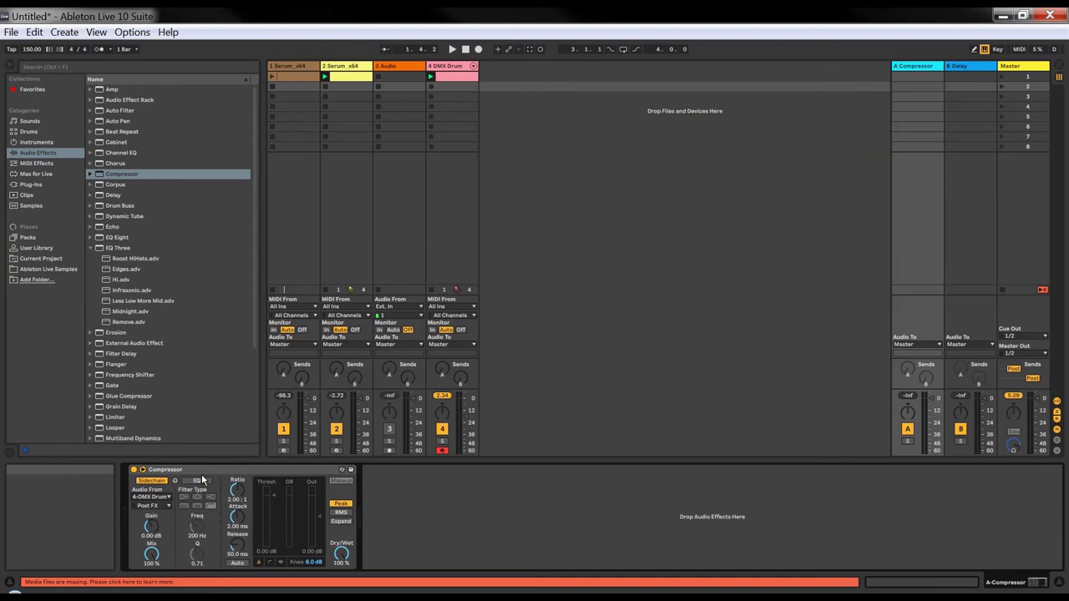
pyautogui.click(199, 482)
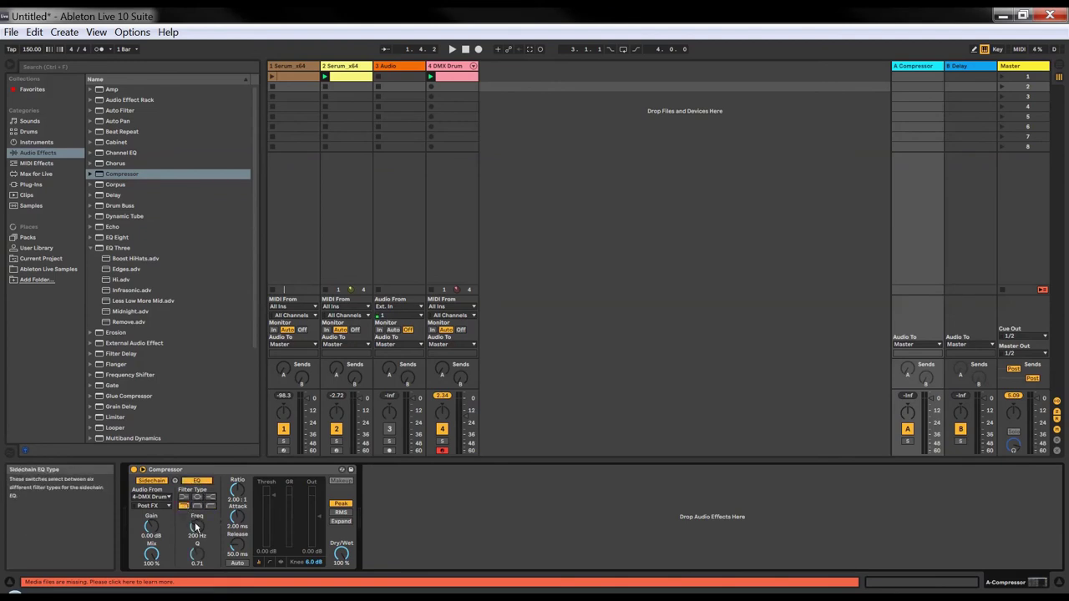
pyautogui.moveTo(196, 526); pyautogui.dragTo(196, 535)
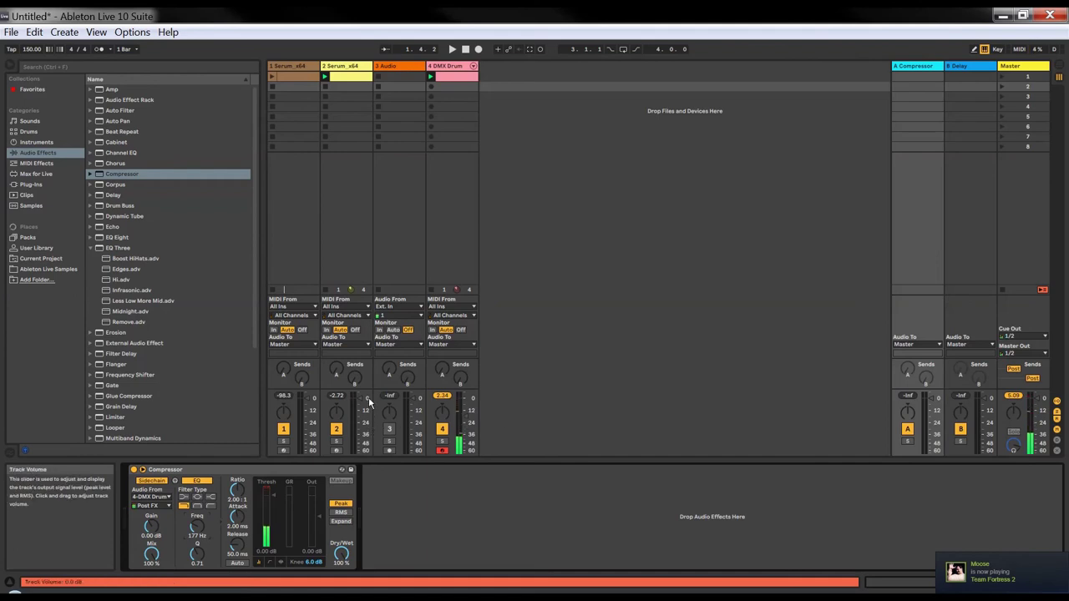
# Set Serum track 2's Audio To output to Sends Only
pyautogui.click(338, 344)
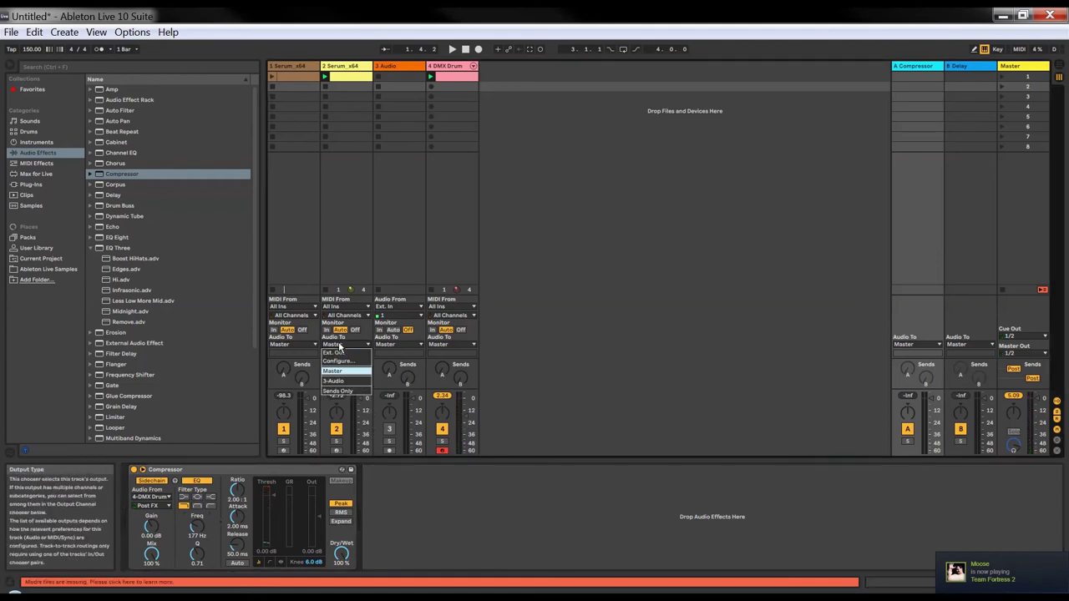
pyautogui.click(352, 391)
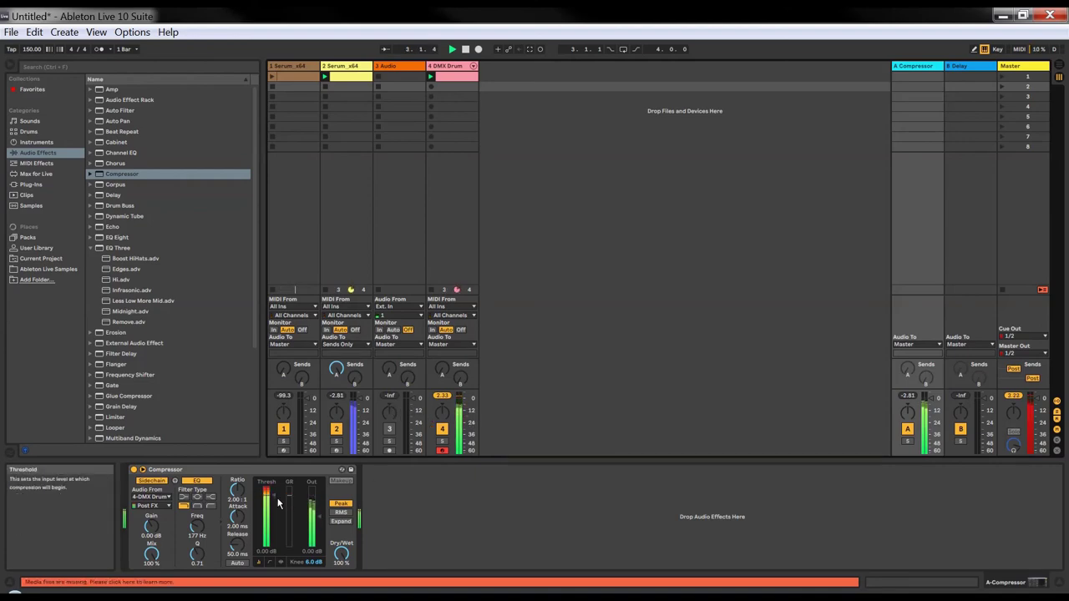
pyautogui.click(929, 587)
# Play the drums while browsing the drum rack's GosT Snare chain and its Night Crawler layer
pyautogui.click(928, 590)
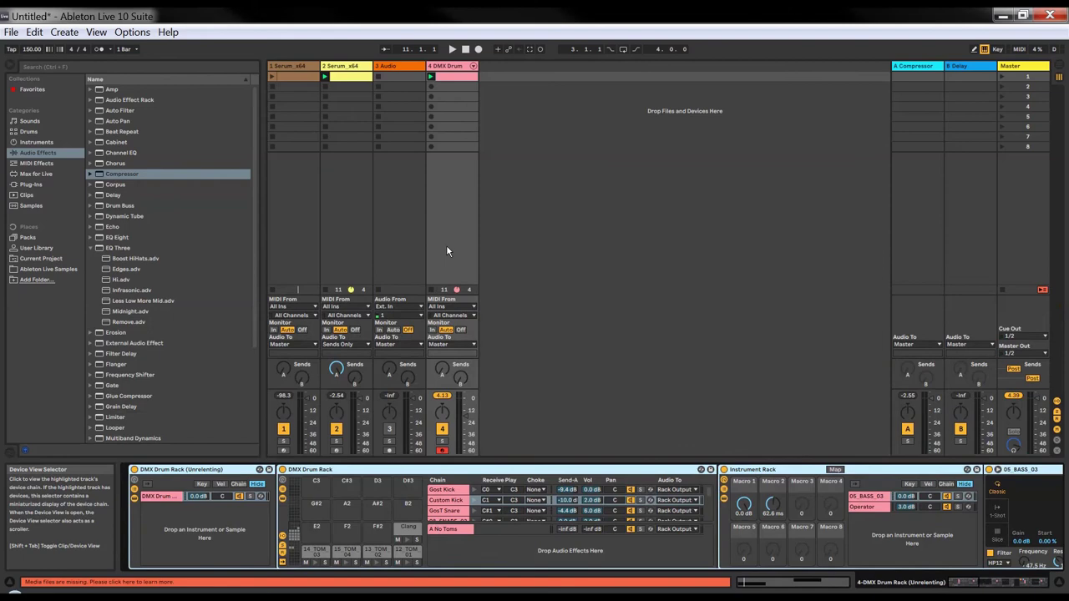
pyautogui.click(482, 512)
pyautogui.press('space')
pyautogui.click(883, 500)
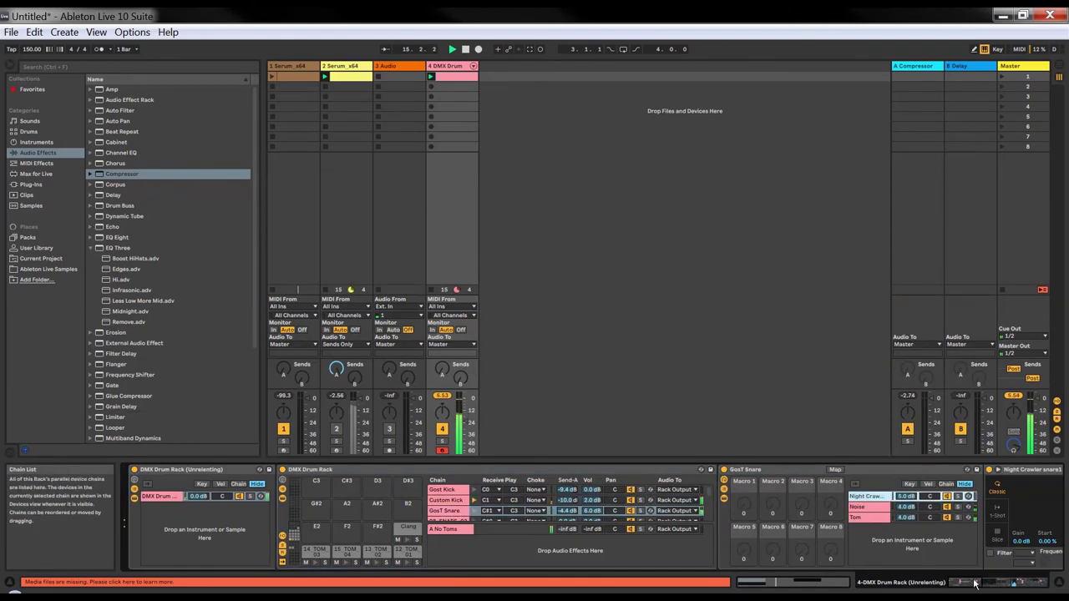
pyautogui.moveTo(973, 583); pyautogui.dragTo(1034, 588)
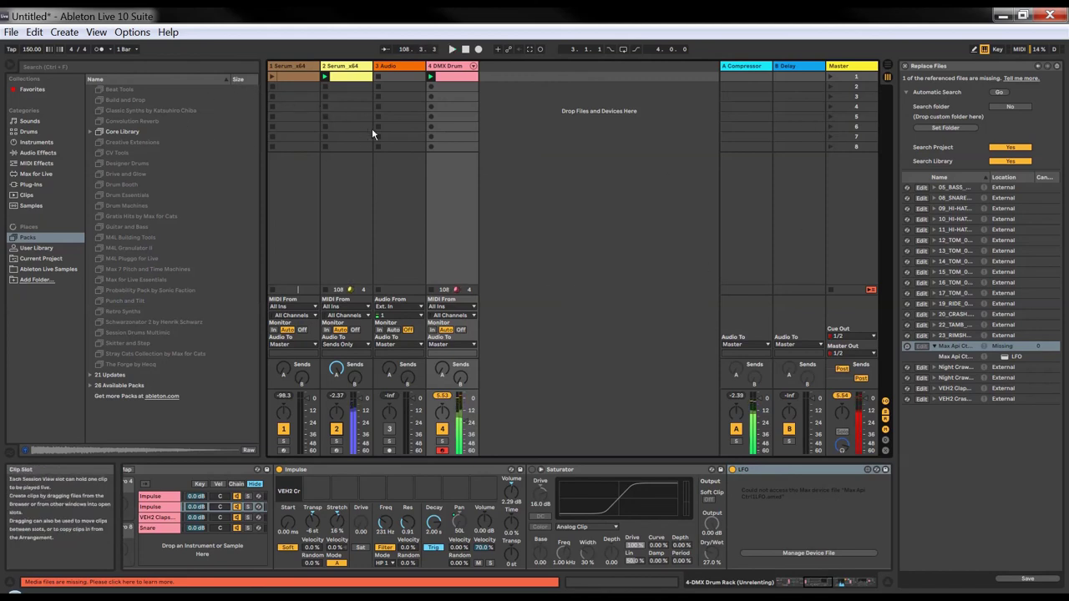
# Close the missing-files list, resize the browser so names show fully, and play the set
pyautogui.moveTo(263, 209); pyautogui.dragTo(169, 203)
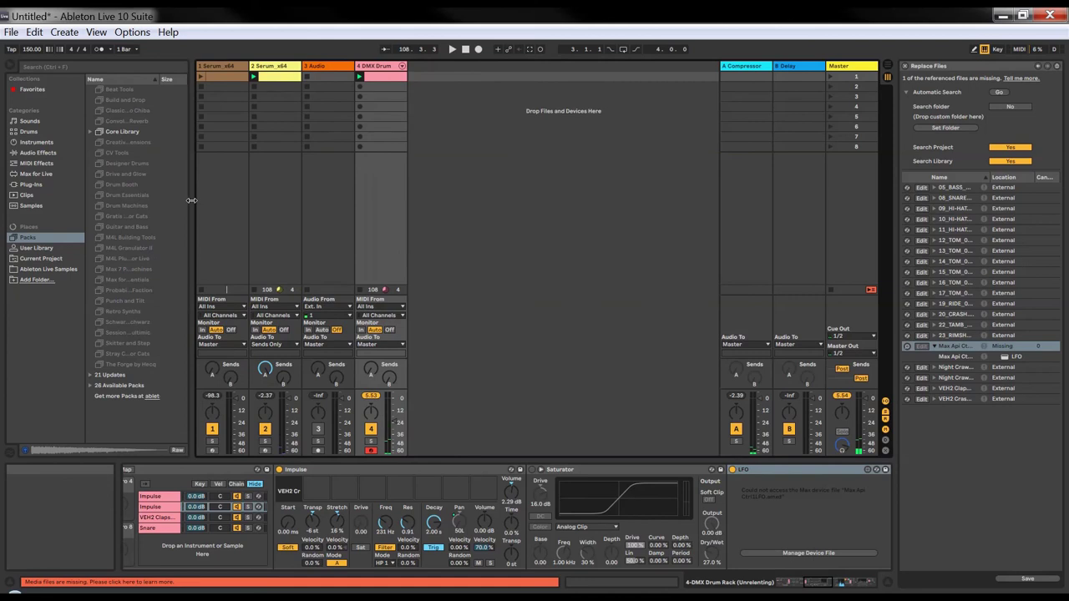
pyautogui.click(906, 67)
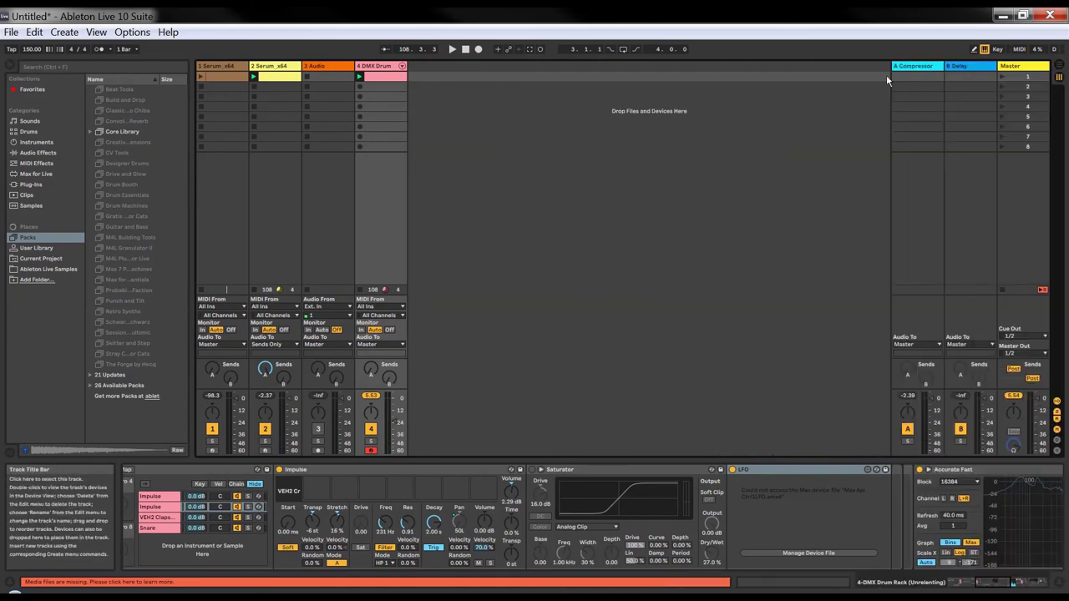
pyautogui.moveTo(192, 234); pyautogui.dragTo(237, 232)
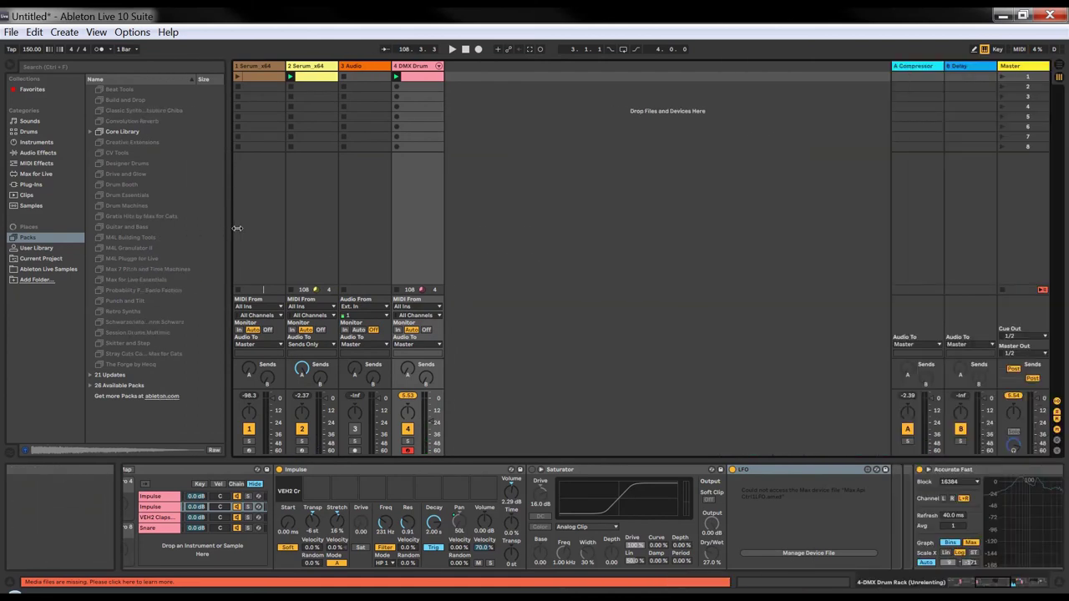
pyautogui.press('space')
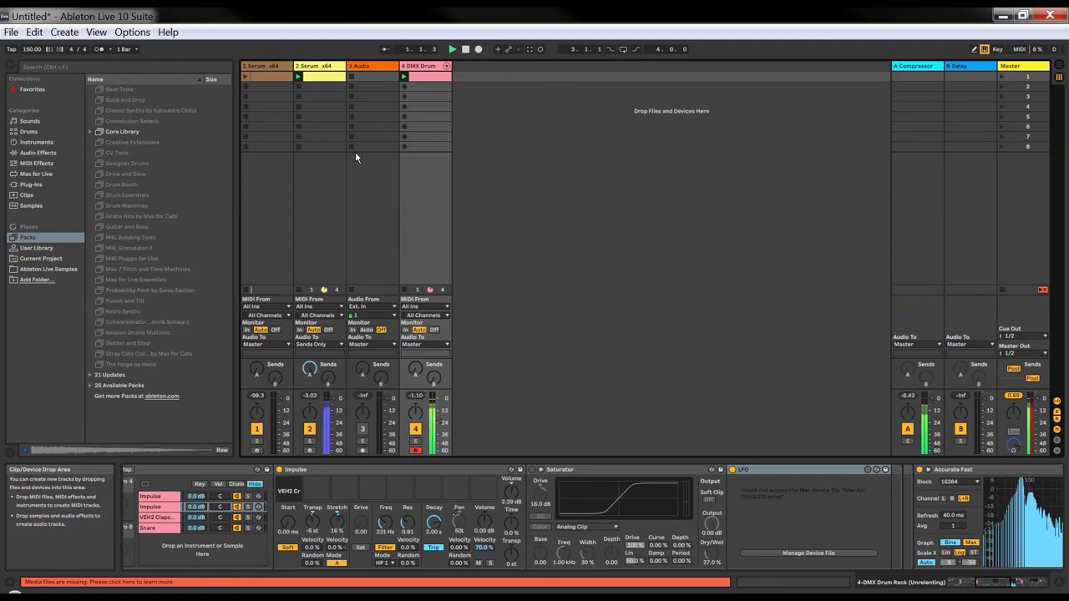
# Move the F#1 open hi-hat note at 1.3 down to F1 HI-HAT_ACCENT
pyautogui.doubleClick(431, 78)
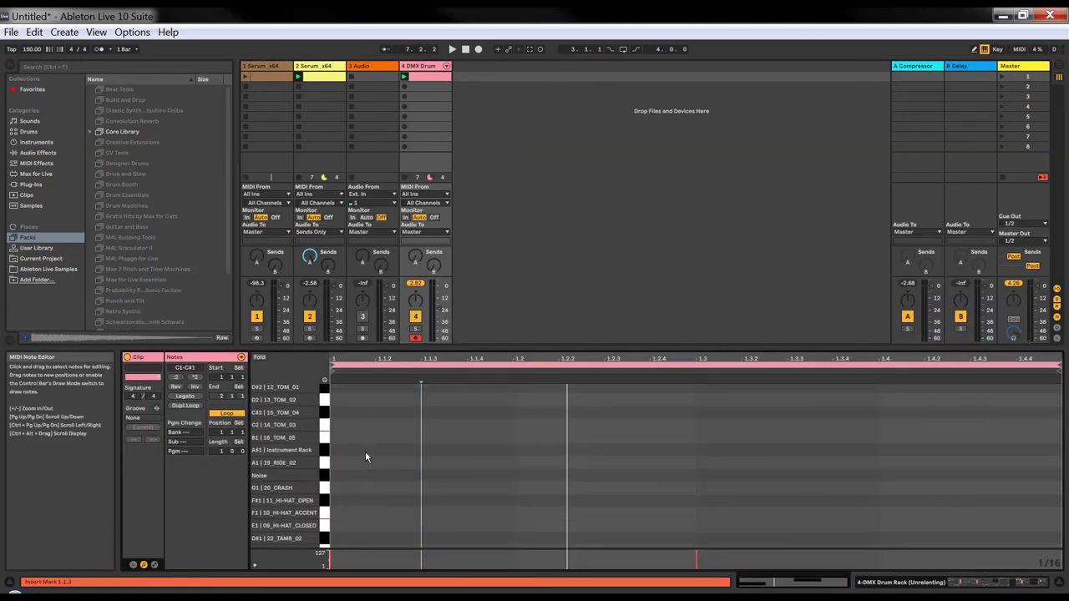
pyautogui.click(742, 444)
pyautogui.press('Down')
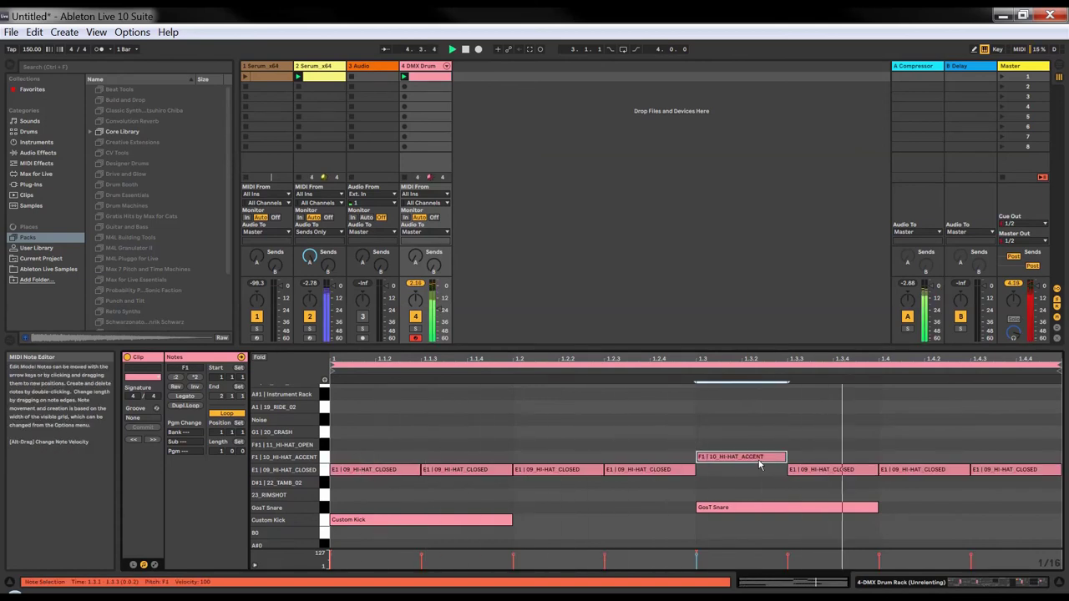